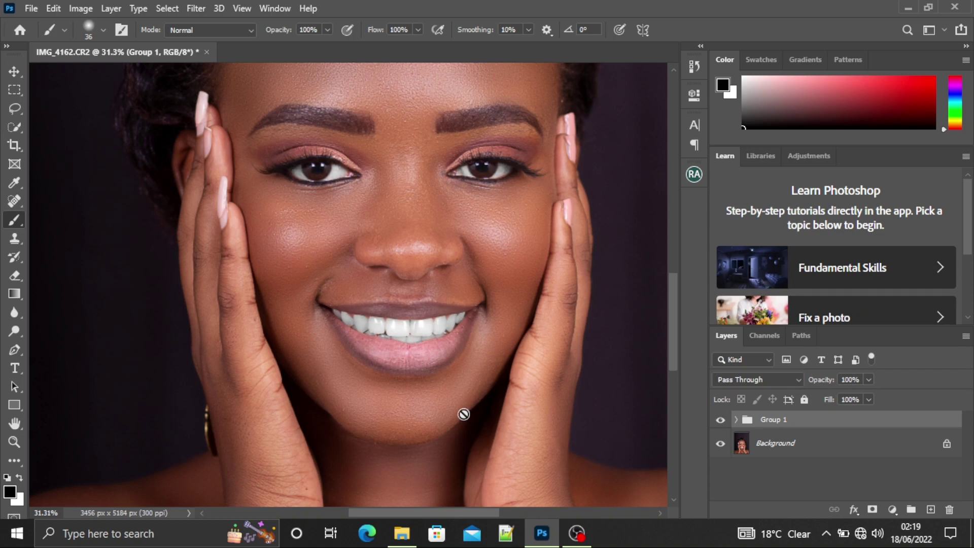
# - Compare the retouched portrait with the original by hiding and re-showing Group 1
pyautogui.scroll(-2, 462, 414)
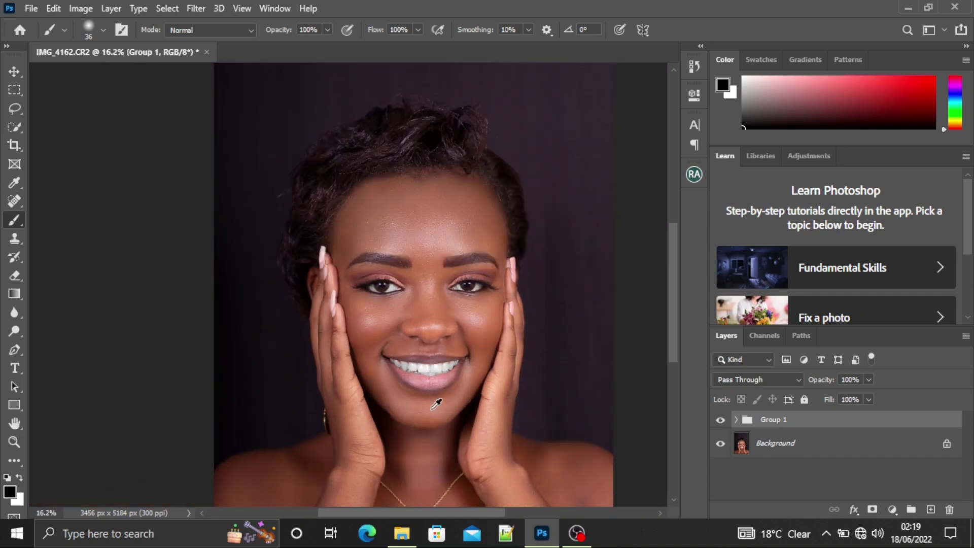
pyautogui.scroll(2, 435, 404)
pyautogui.hotkey('ctrl', ',')
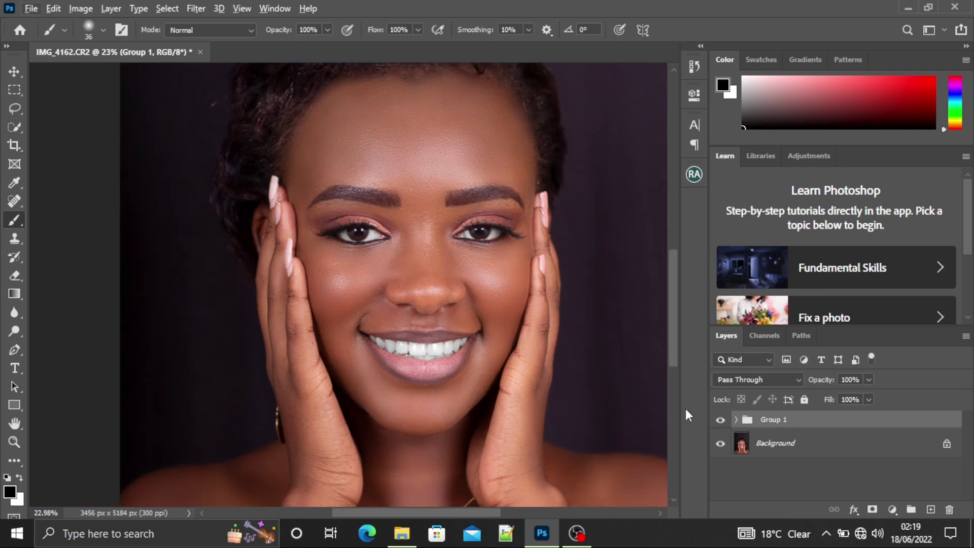
pyautogui.hotkey('ctrl', ',')
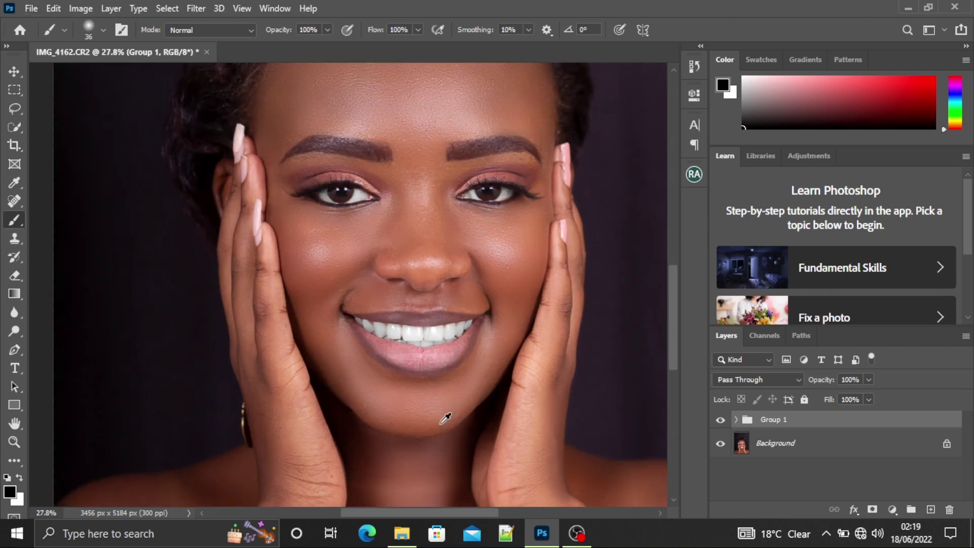
pyautogui.click(719, 420)
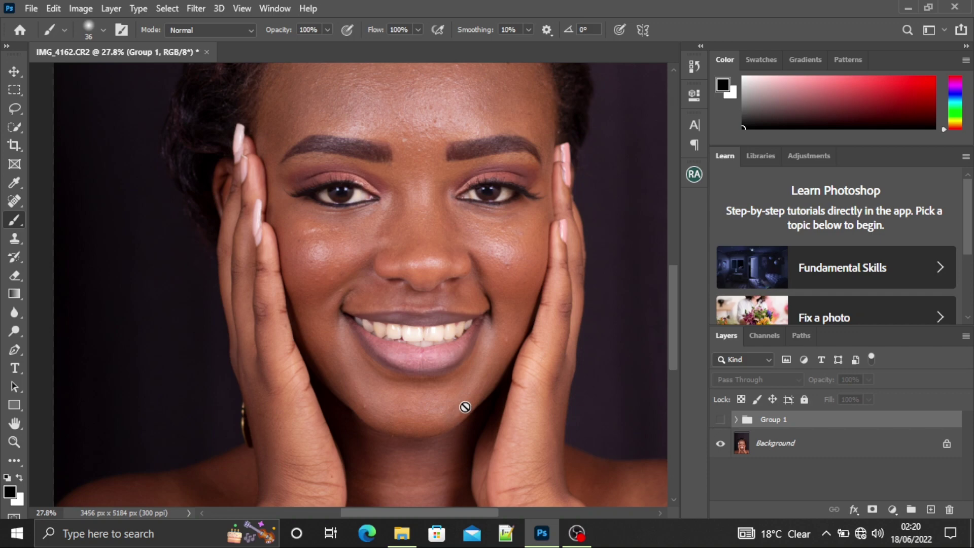
pyautogui.scroll(2, 463, 407)
pyautogui.scroll(3, 396, 317)
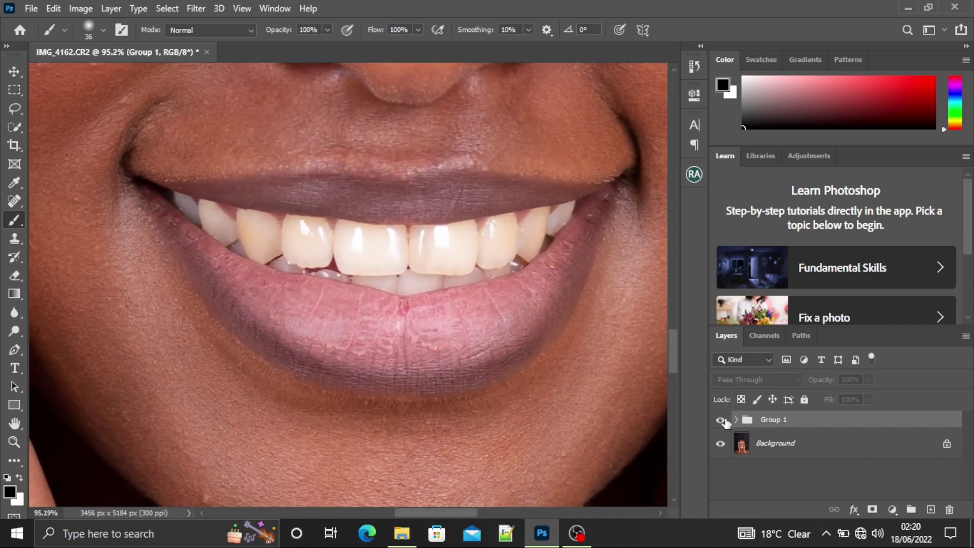
pyautogui.click(724, 420)
# - Zoom out and delete Group 1, leaving only the Background layer
pyautogui.scroll(-2, 427, 339)
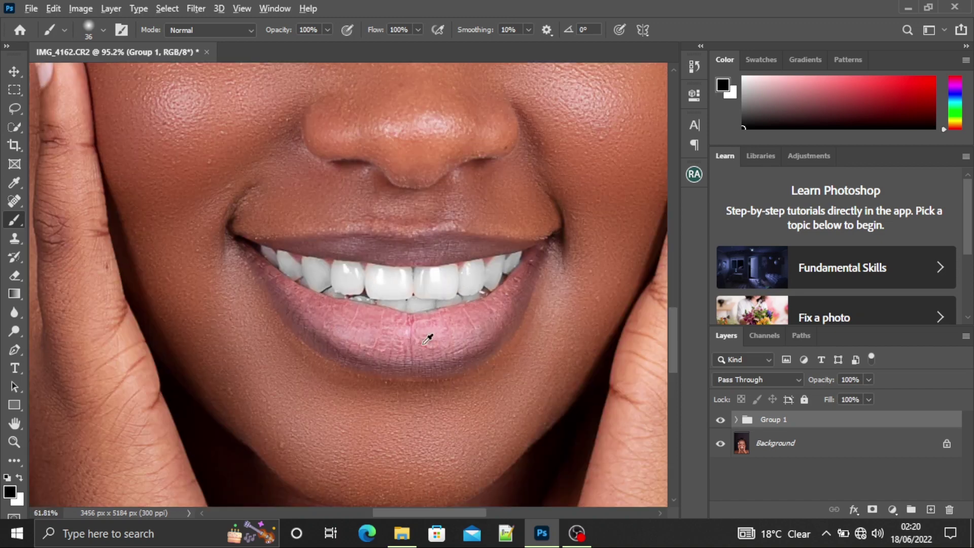
pyautogui.scroll(-5, 427, 340)
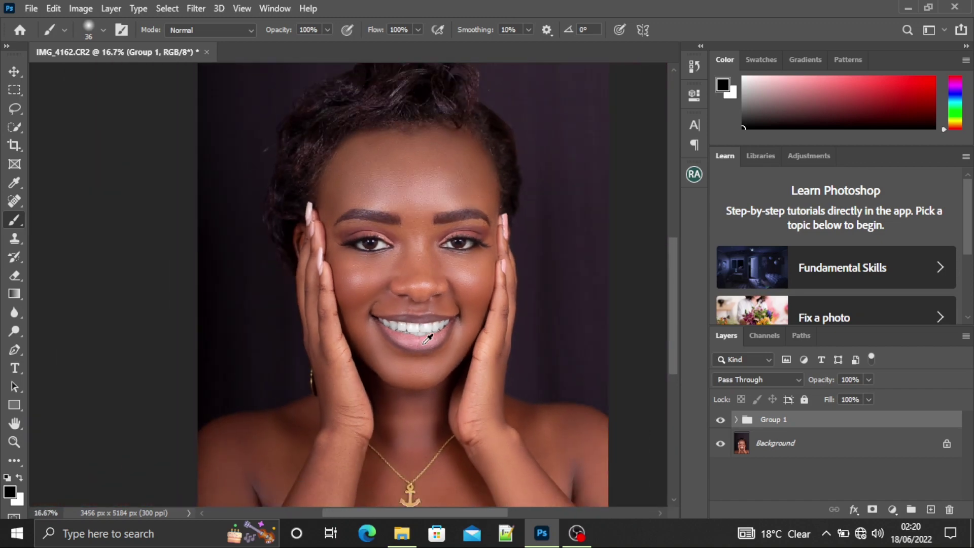
pyautogui.scroll(-1, 428, 340)
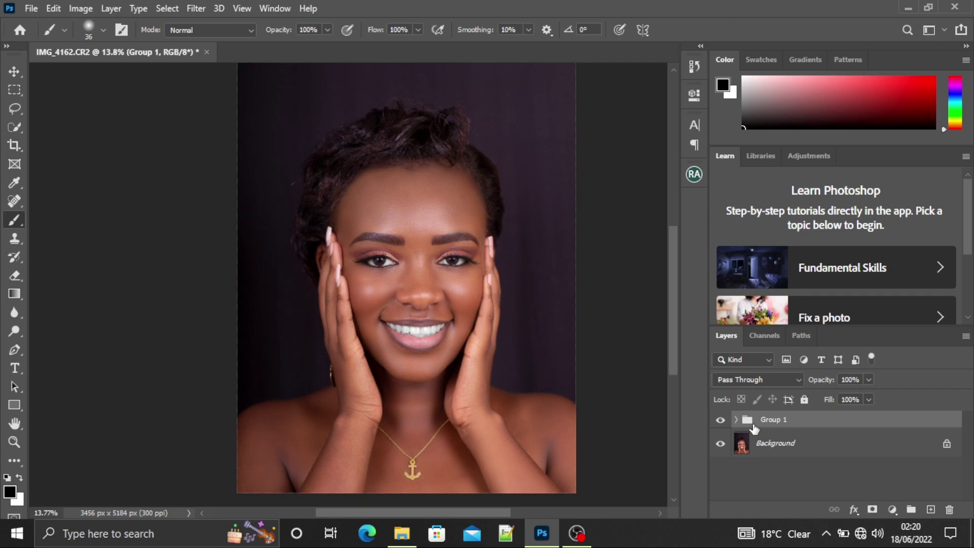
pyautogui.press('Delete')
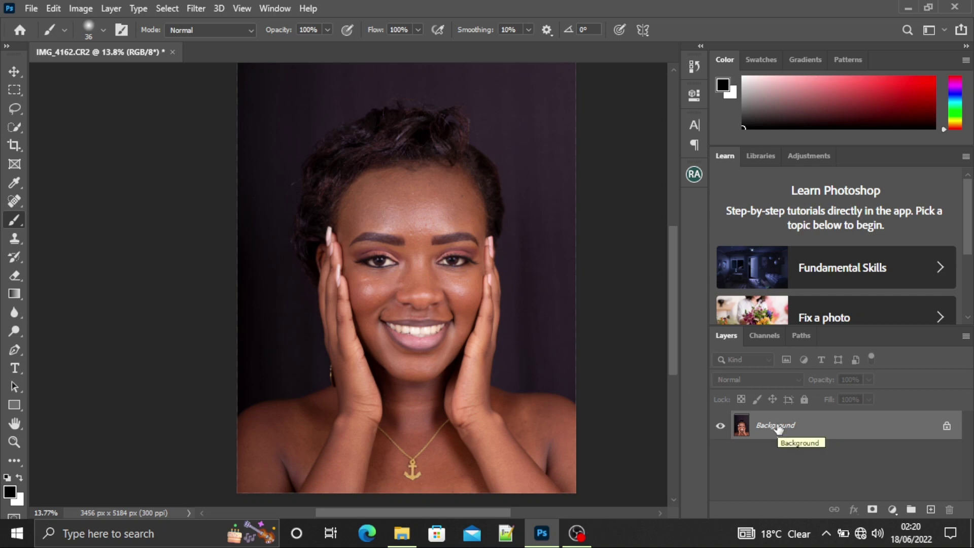
# - Duplicate the Background layer as a new layer named 'tones'
pyautogui.rightClick(778, 426)
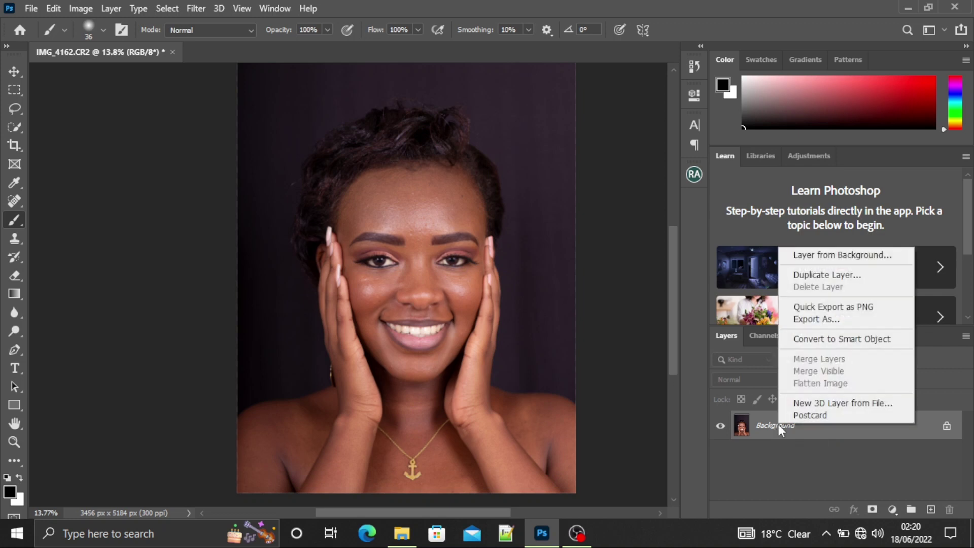
pyautogui.click(832, 275)
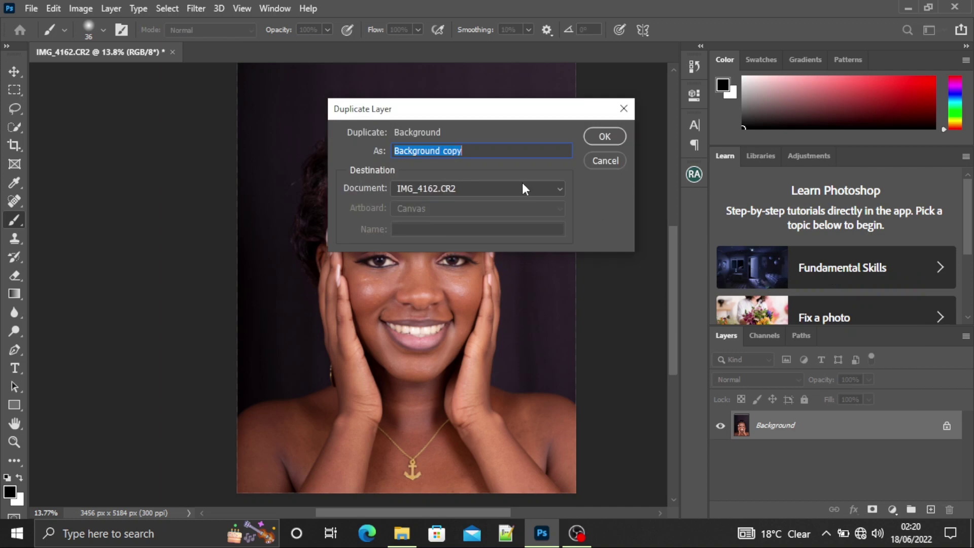
pyautogui.write('tones')
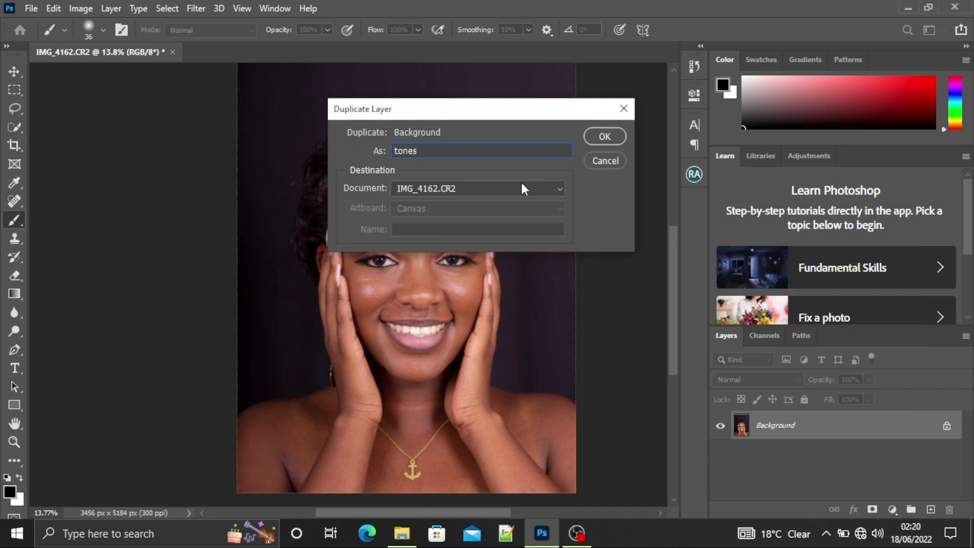
pyautogui.click(603, 138)
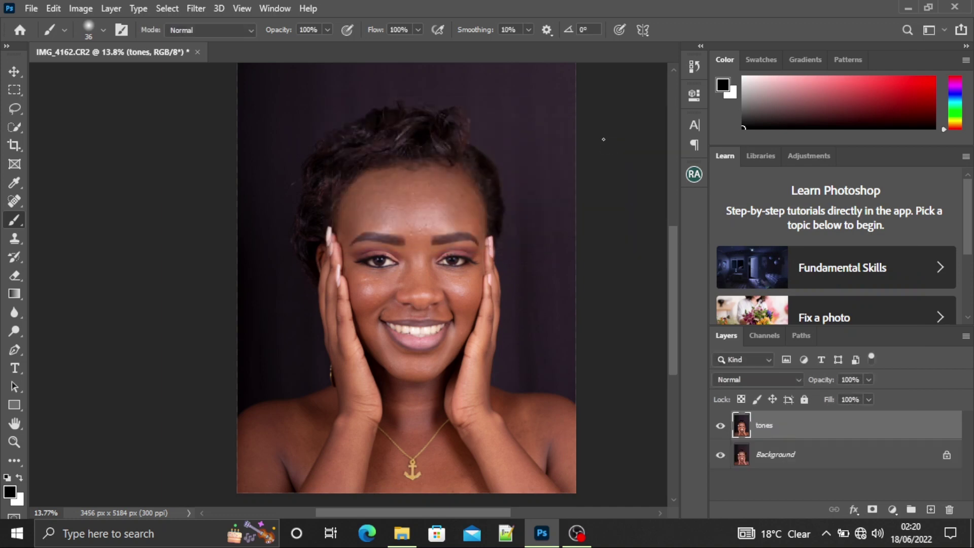
# - Duplicate the tones layer as a new layer named 'textures'
pyautogui.rightClick(797, 435)
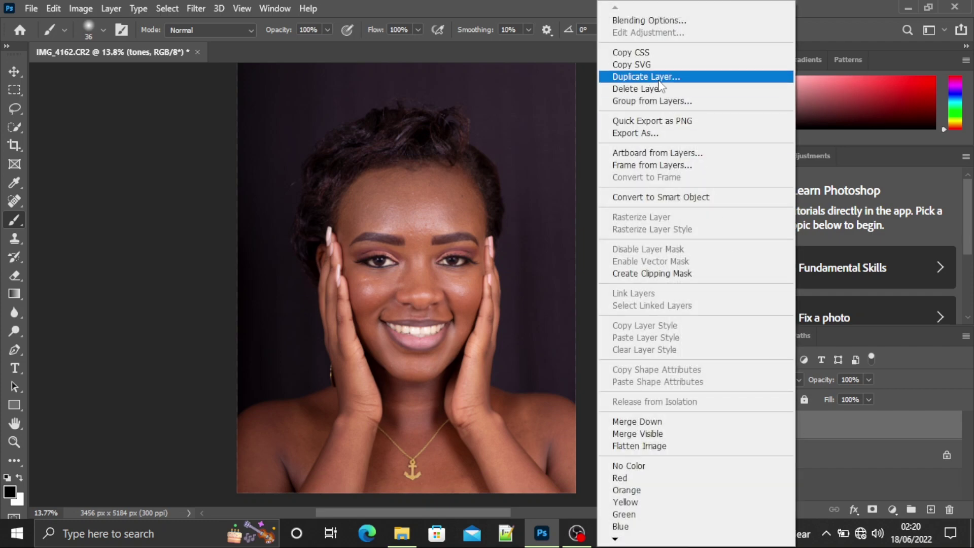
pyautogui.click(658, 78)
pyautogui.write('text')
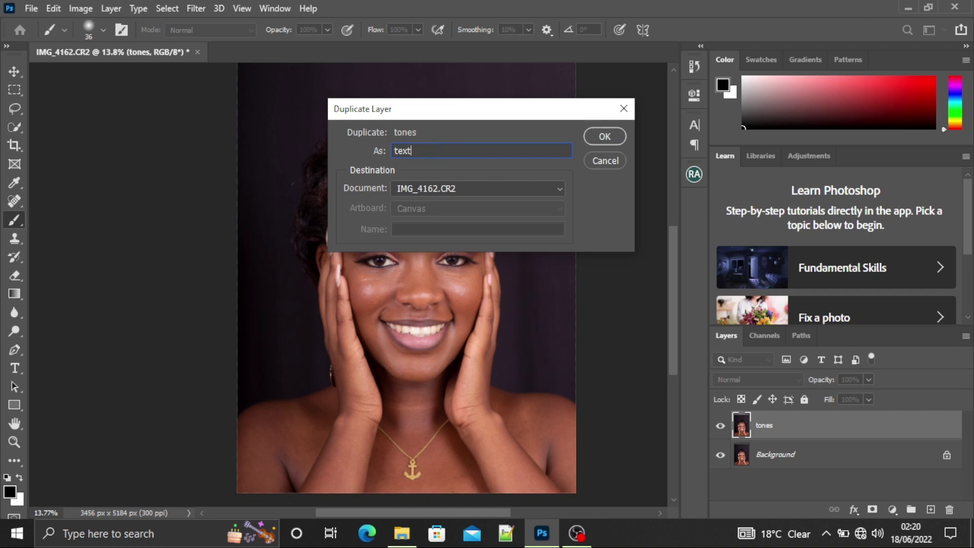
pyautogui.write('ures')
pyautogui.click(613, 138)
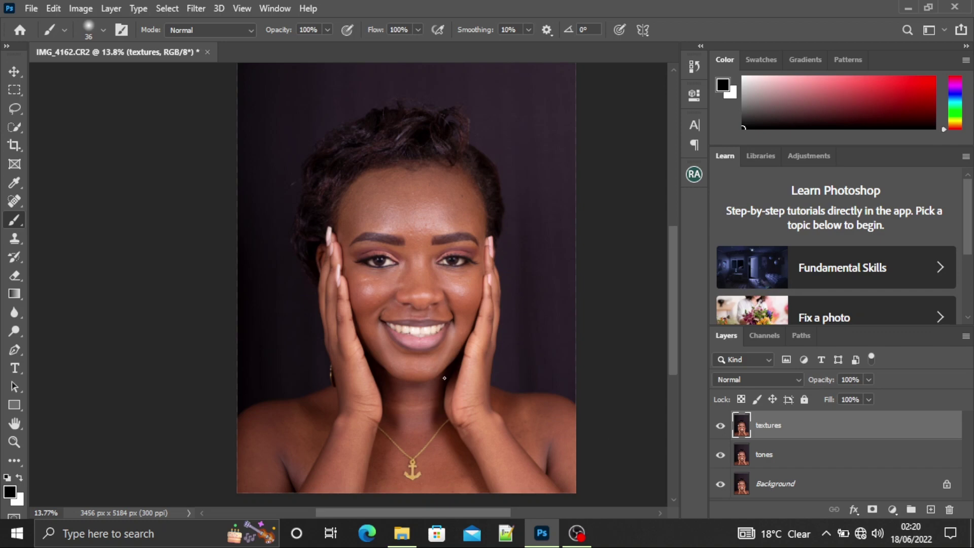
# - Hide the textures layer and select the tones layer for editing
pyautogui.scroll(6, 438, 370)
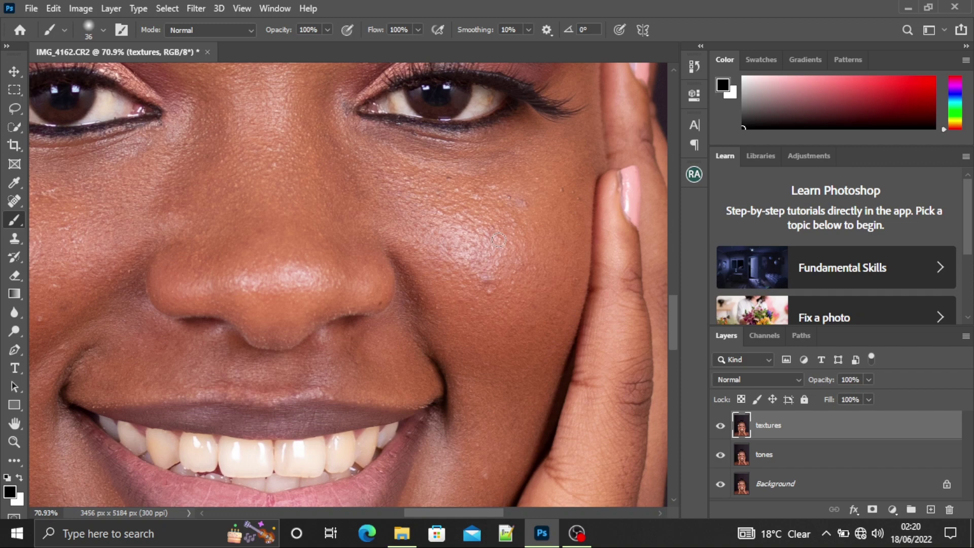
pyautogui.scroll(-5, 441, 236)
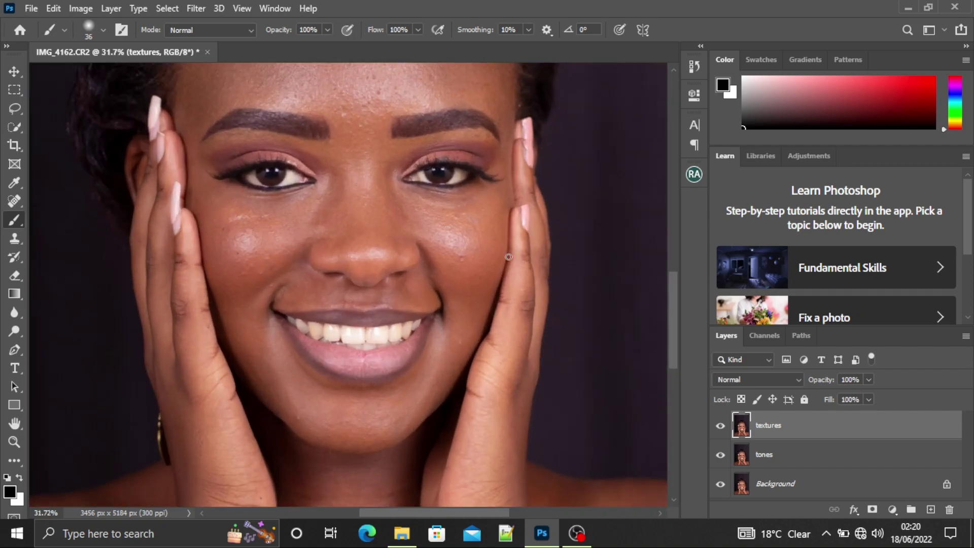
pyautogui.click(720, 426)
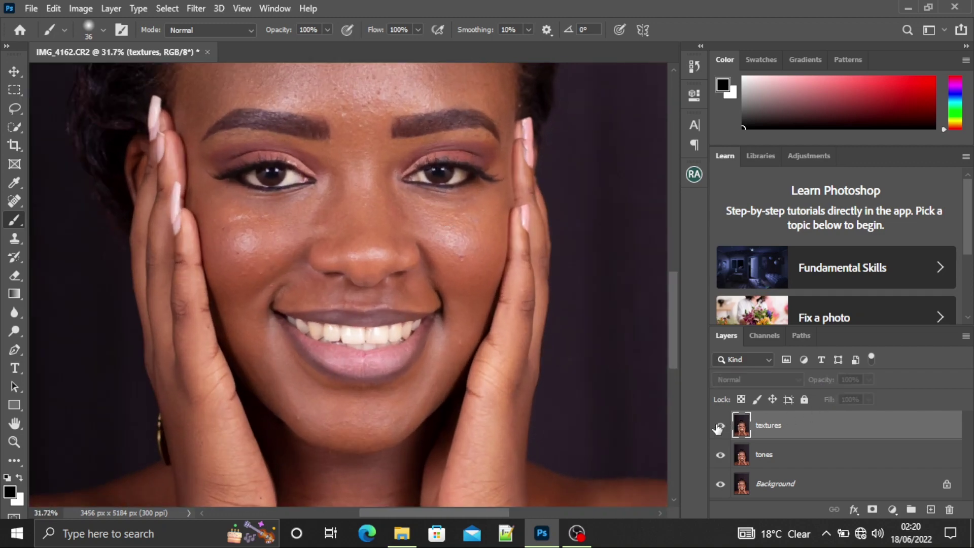
pyautogui.click(781, 461)
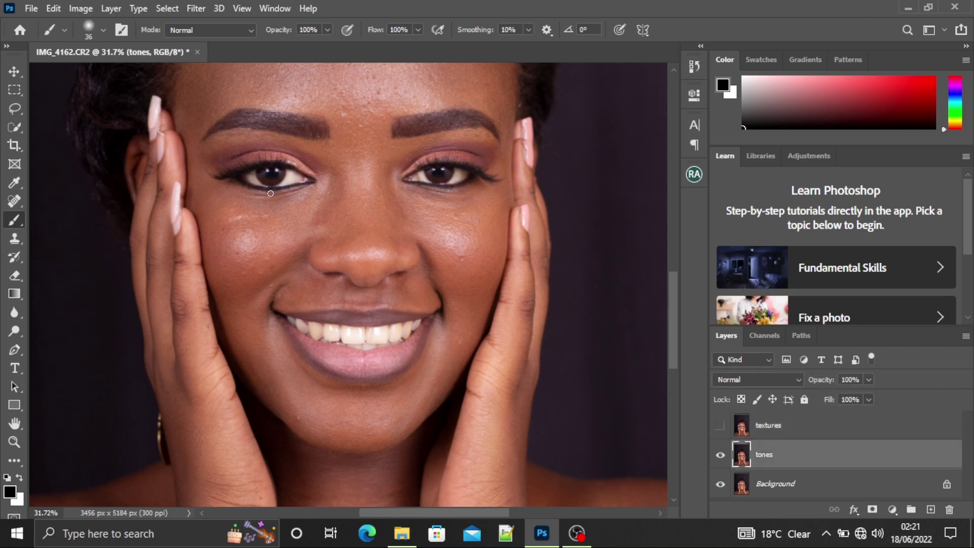
pyautogui.scroll(1, 271, 186)
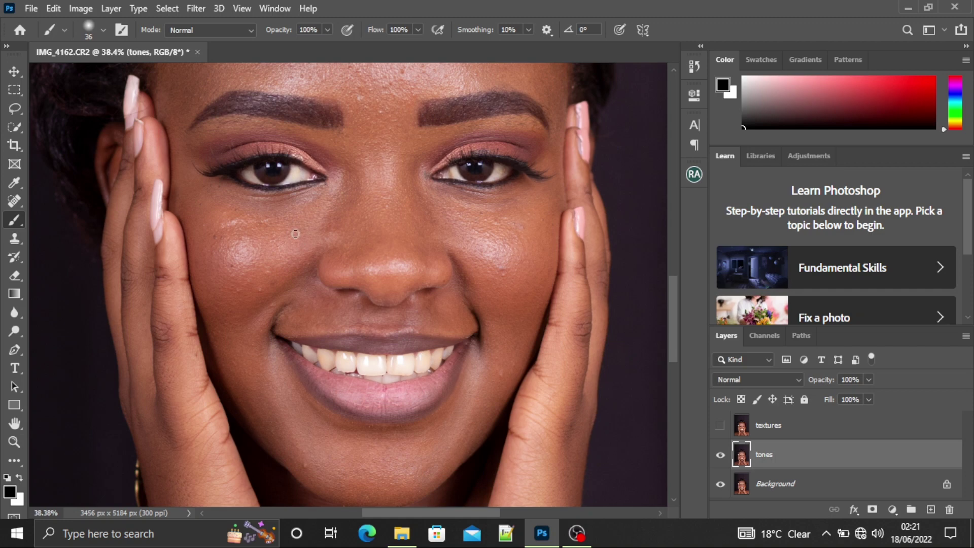
# - Apply a Gaussian Blur of about 4.3 pixels radius to the tones layer, previewing on the cheeks
pyautogui.click(193, 9)
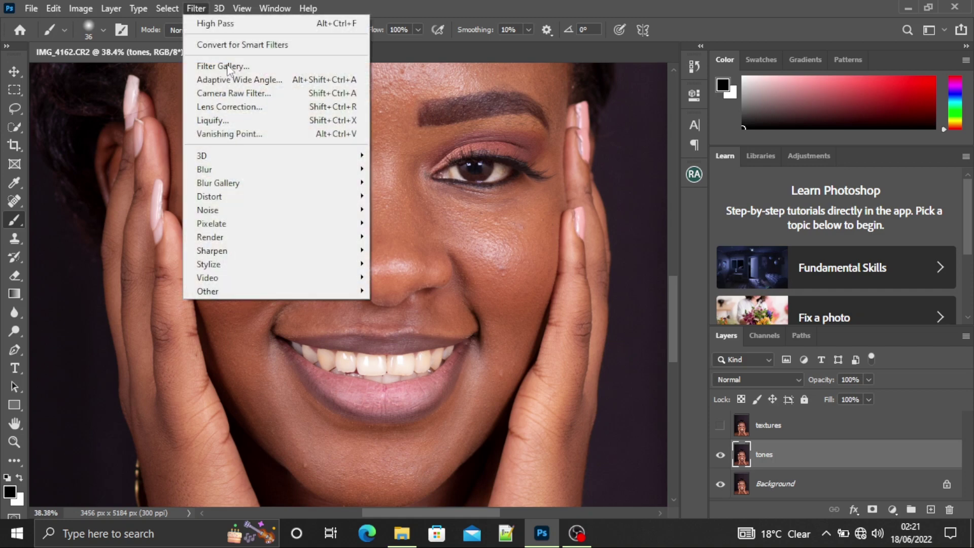
pyautogui.moveTo(242, 172)
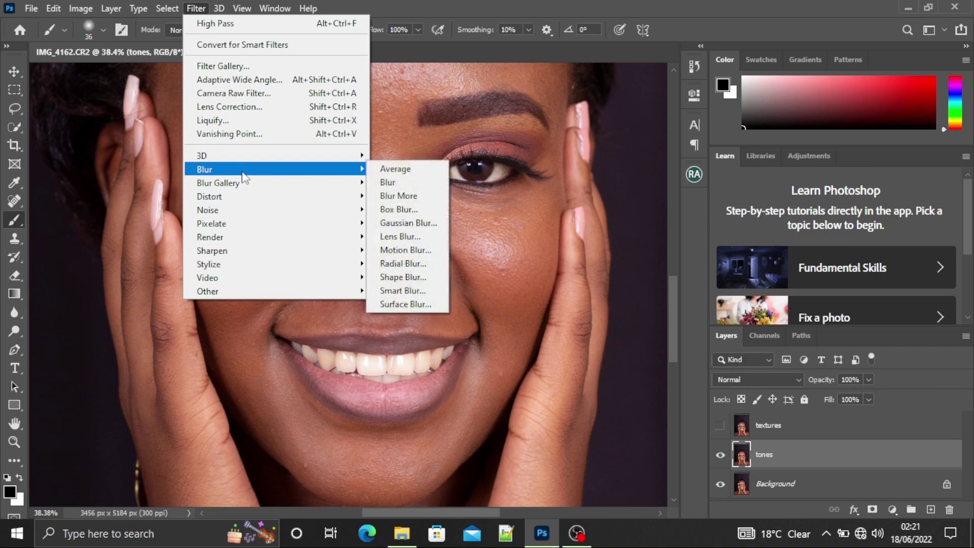
pyautogui.click(408, 223)
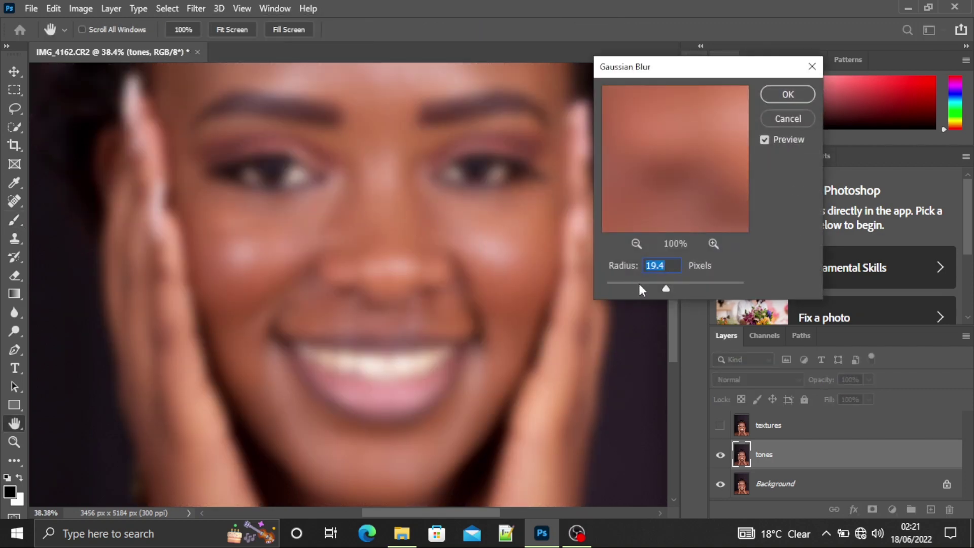
pyautogui.moveTo(668, 288); pyautogui.dragTo(598, 287)
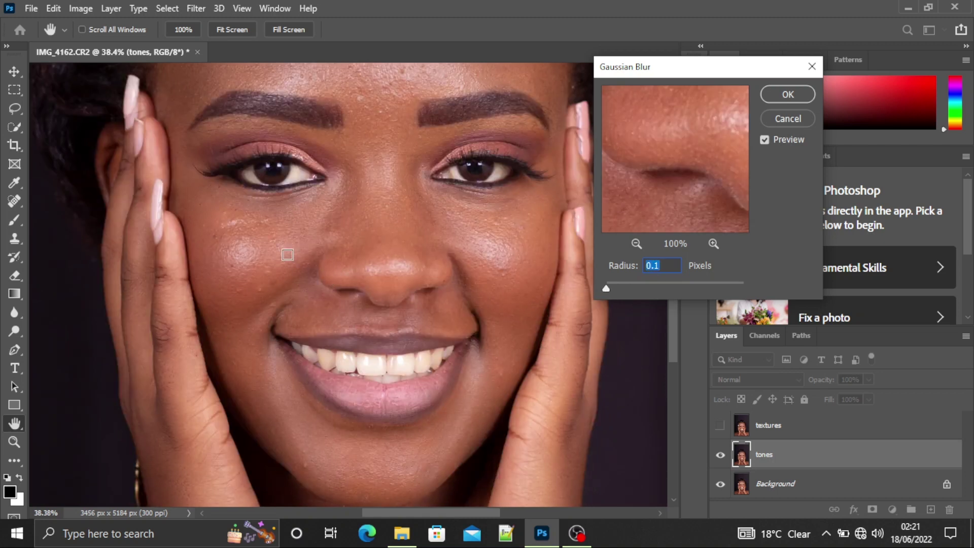
pyautogui.click(282, 242)
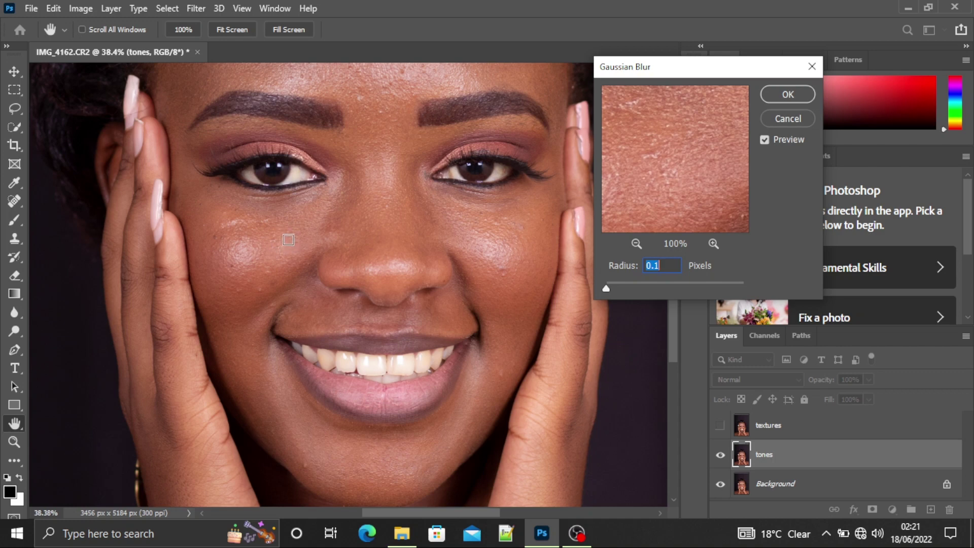
pyautogui.click(285, 240)
pyautogui.click(263, 249)
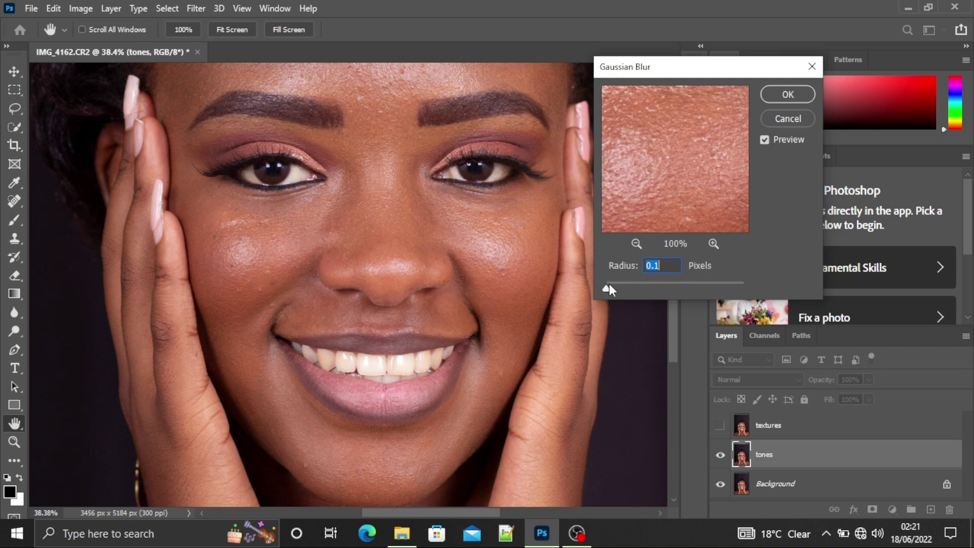
pyautogui.moveTo(610, 285); pyautogui.dragTo(617, 284)
pyautogui.moveTo(617, 287); pyautogui.dragTo(626, 285)
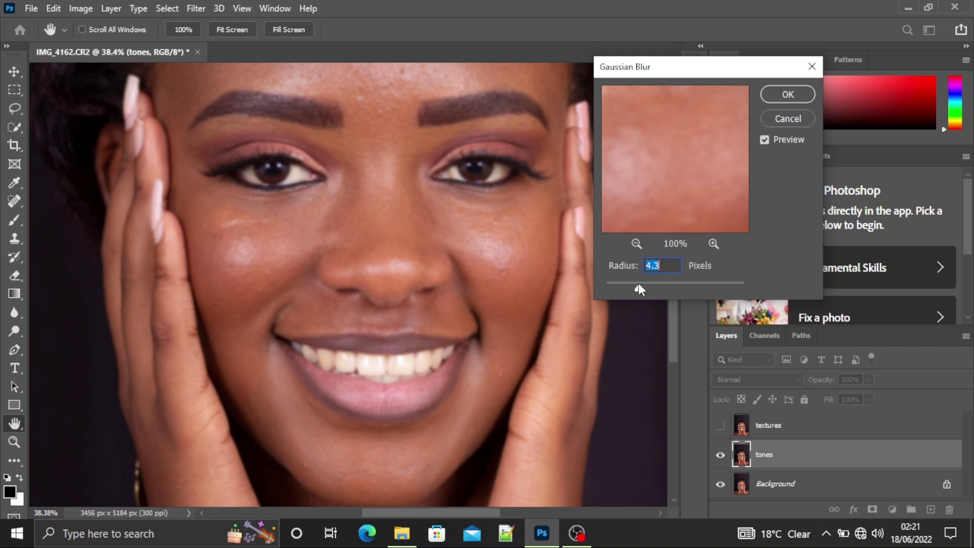
pyautogui.click(787, 90)
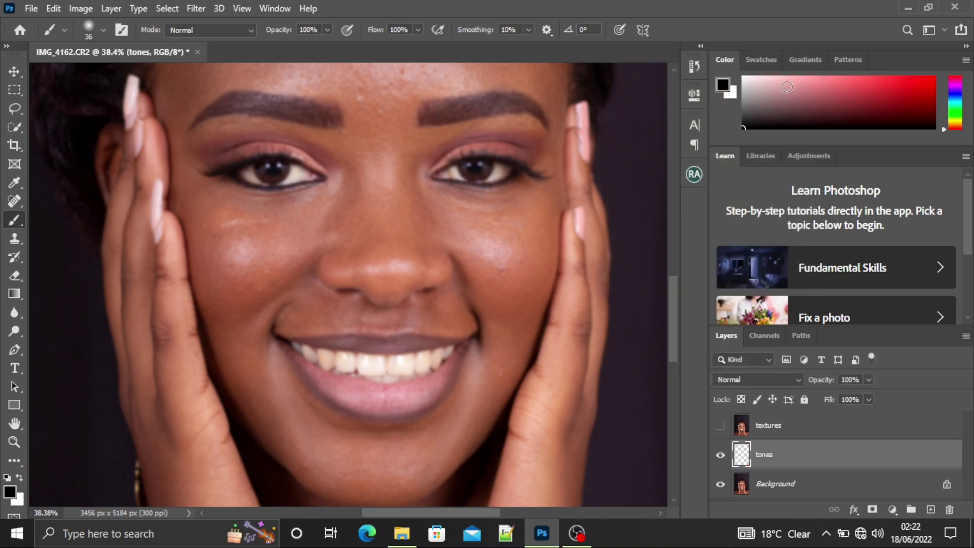
# - Show the textures layer and Apply Image: tones, Subtract, Scale 2, Offset 125
pyautogui.click(792, 431)
pyautogui.click(720, 425)
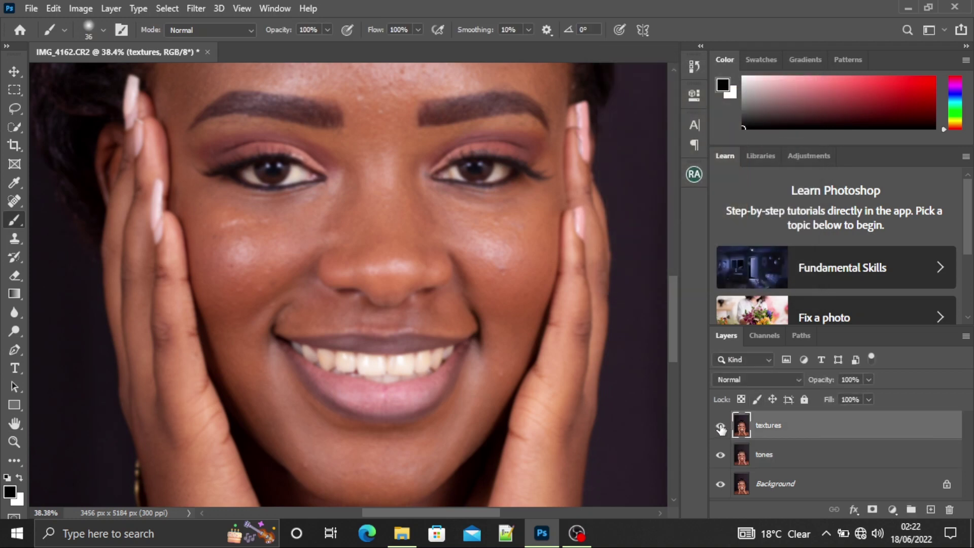
pyautogui.click(81, 8)
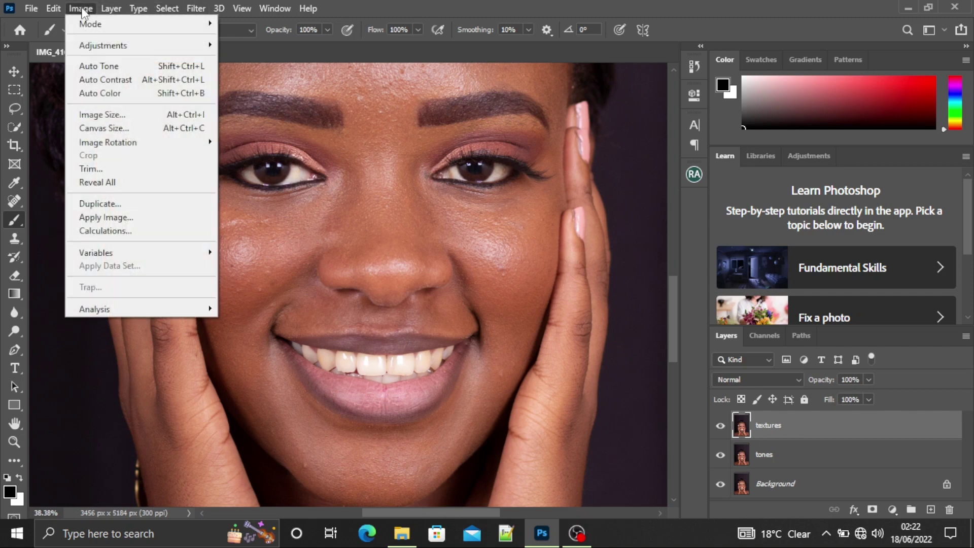
pyautogui.click(121, 217)
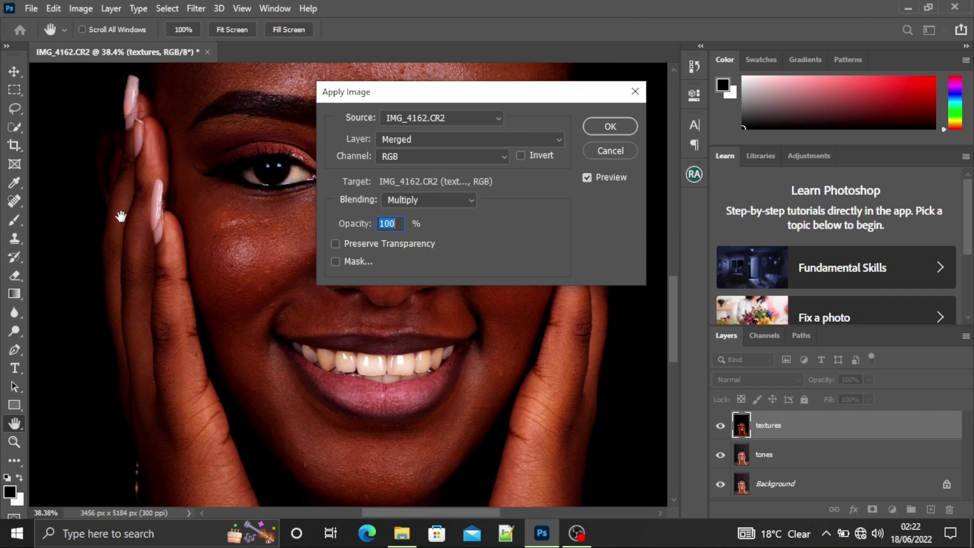
pyautogui.click(406, 139)
pyautogui.click(394, 188)
pyautogui.click(406, 201)
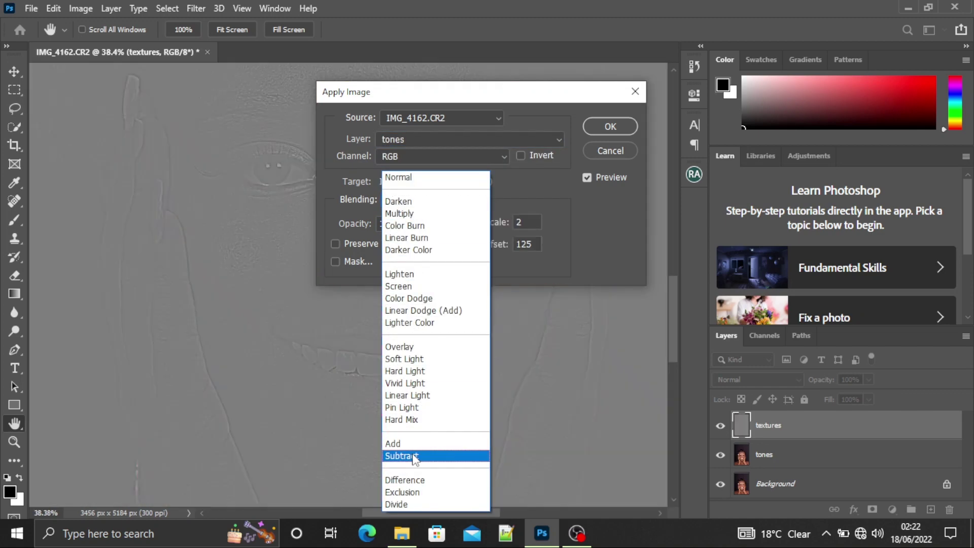
pyautogui.click(415, 456)
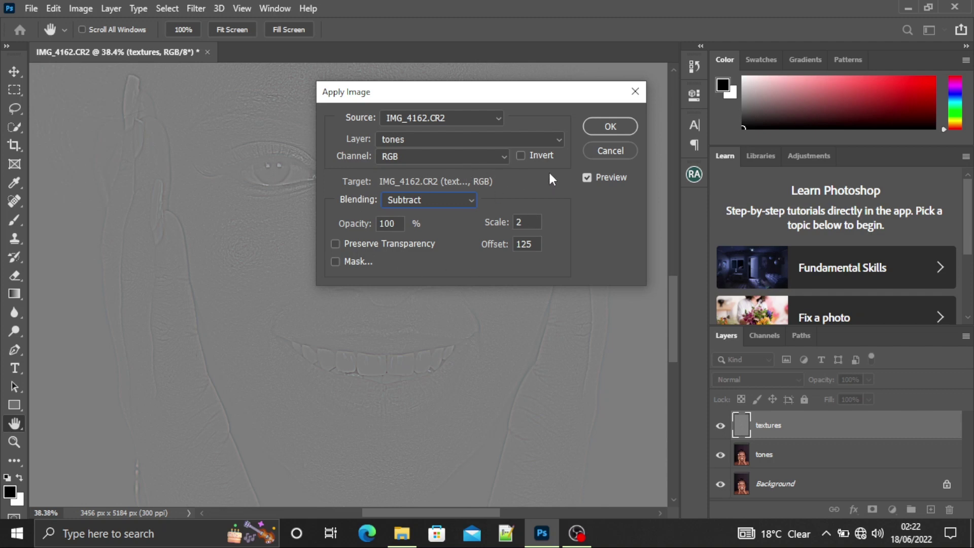
pyautogui.click(607, 127)
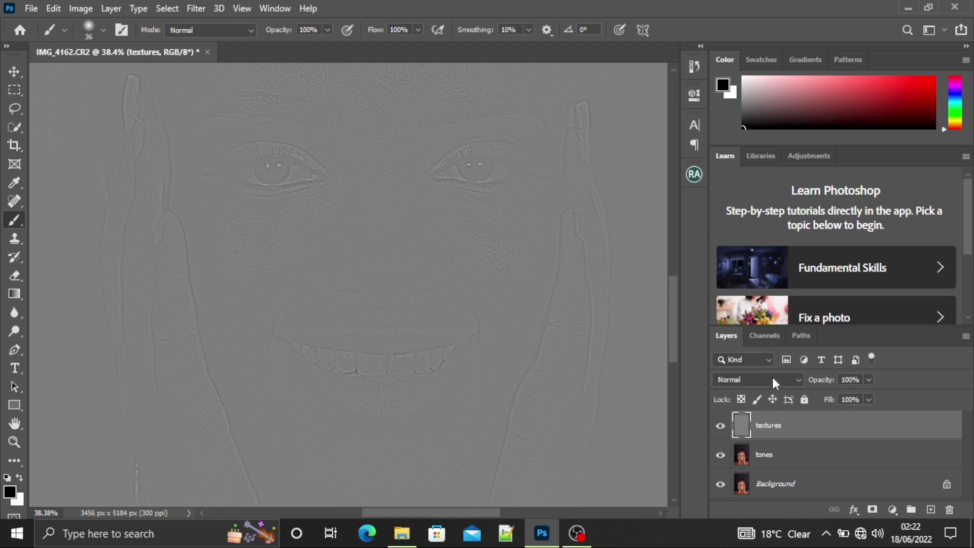
# - Change the textures layer's blend mode from Normal to Linear Light
pyautogui.click(771, 380)
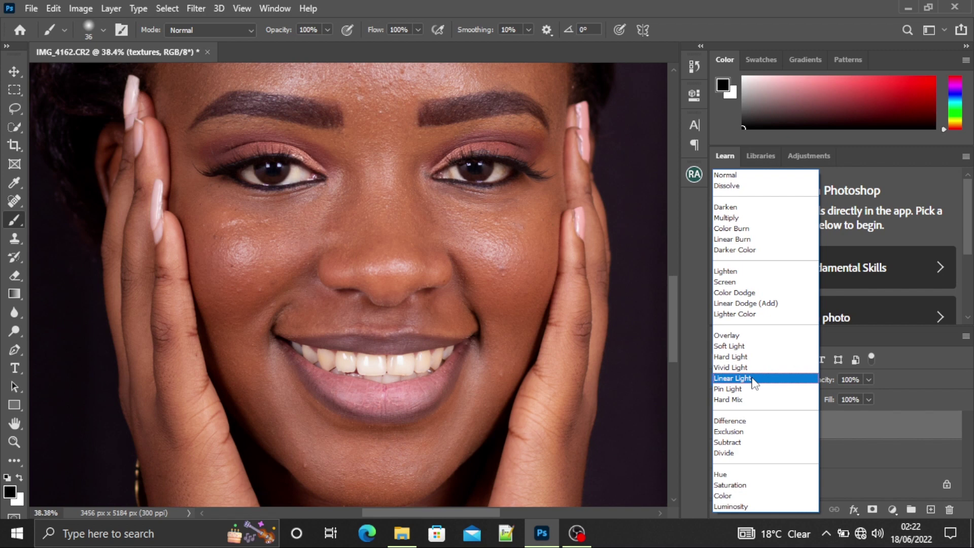
pyautogui.click(752, 381)
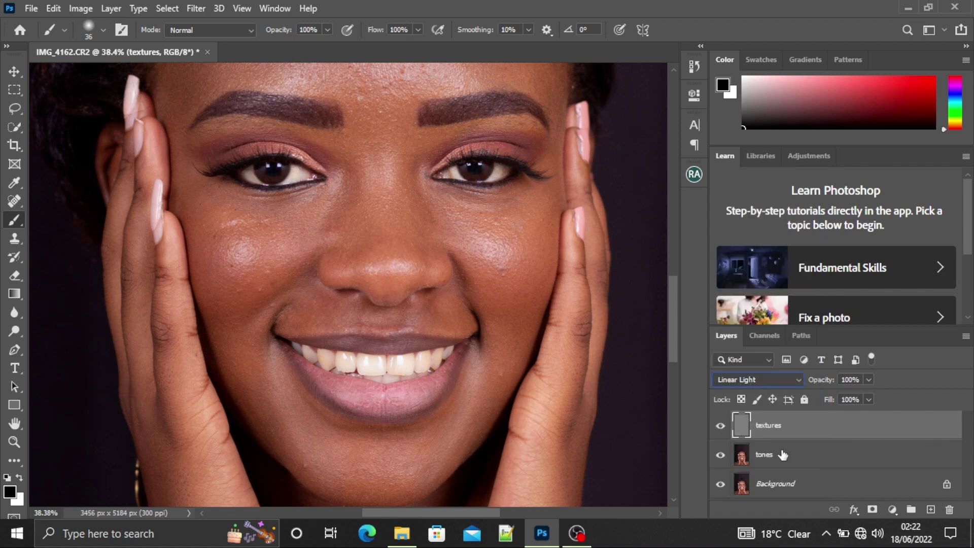
# - On the tones layer, set a Lasso feather and outline the left cheek from eye to jaw
pyautogui.click(12, 111)
pyautogui.scroll(-3, 313, 233)
pyautogui.scroll(2, 314, 232)
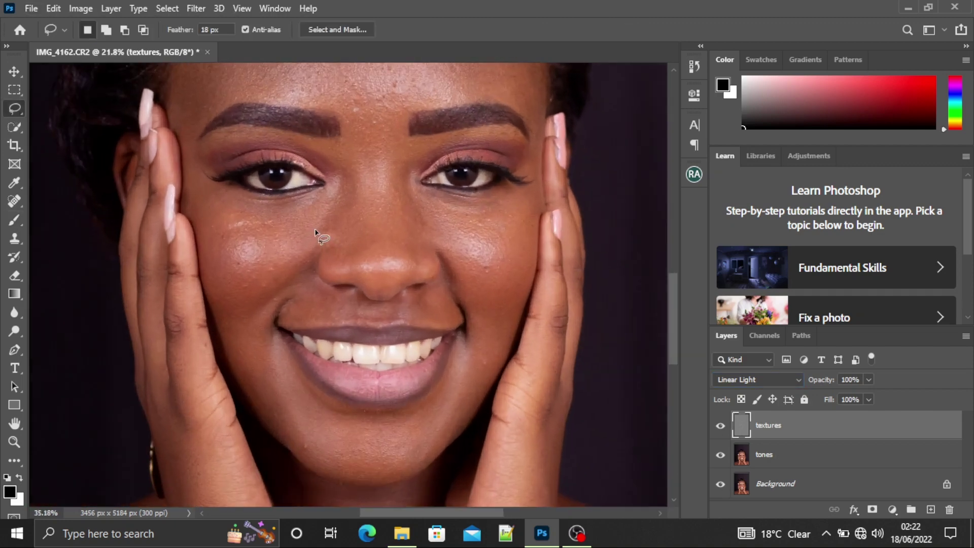
pyautogui.scroll(-4, 314, 233)
pyautogui.scroll(4, 315, 233)
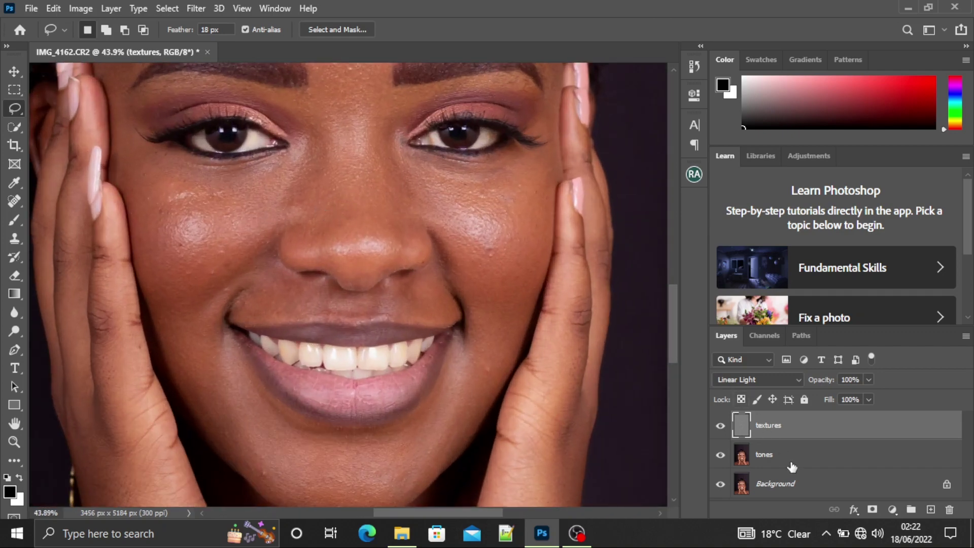
pyautogui.click(793, 462)
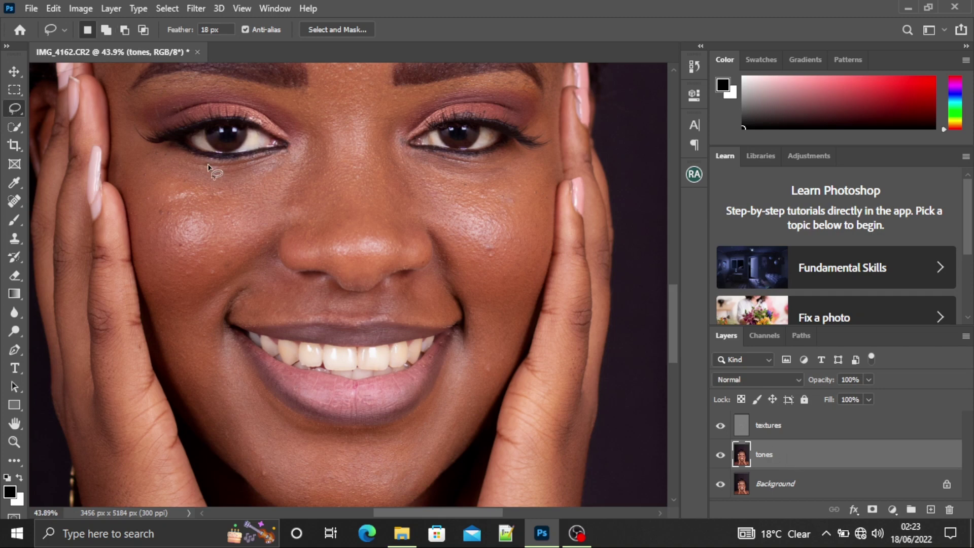
pyautogui.doubleClick(206, 29)
pyautogui.write('15')
pyautogui.moveTo(119, 154)
pyautogui.mouseDown()
pyautogui.moveTo(151, 320)
pyautogui.moveTo(182, 399)
pyautogui.moveTo(202, 414)
pyautogui.moveTo(213, 402)
pyautogui.moveTo(223, 300)
pyautogui.moveTo(263, 266)
pyautogui.moveTo(285, 221)
pyautogui.mouseUp()
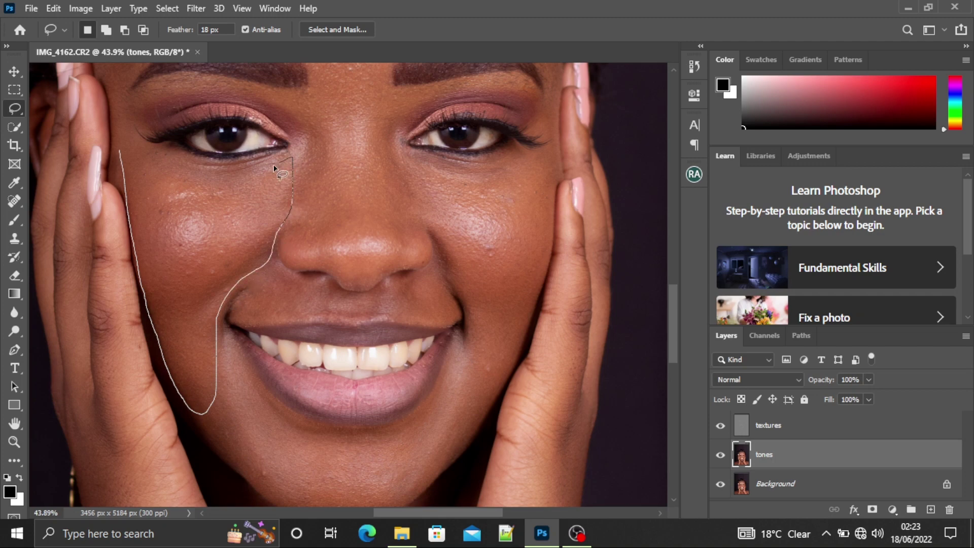
pyautogui.moveTo(274, 167)
pyautogui.mouseDown()
pyautogui.moveTo(217, 169)
pyautogui.moveTo(123, 153)
pyautogui.mouseUp()
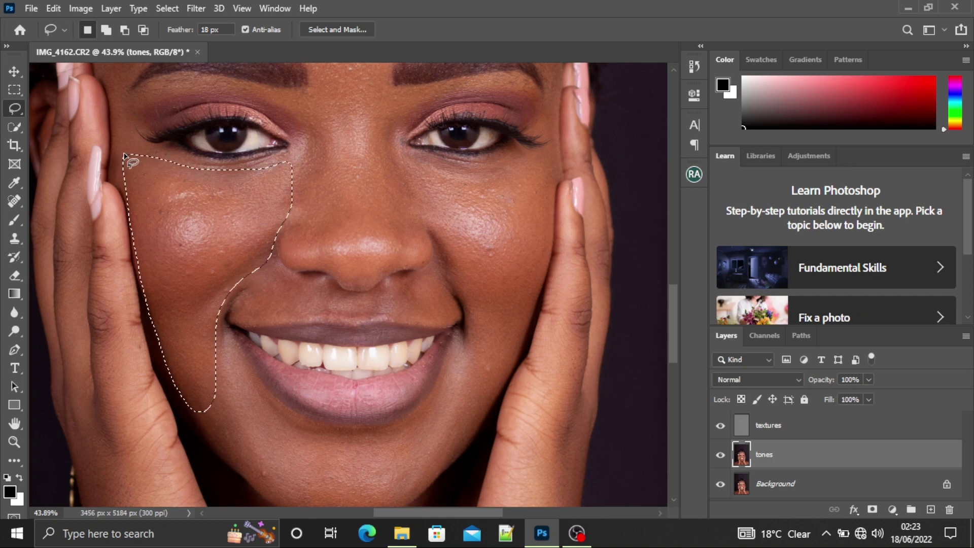
# - Blur the selected left cheek with a Gaussian Blur of about 19.4 pixels
pyautogui.click(196, 8)
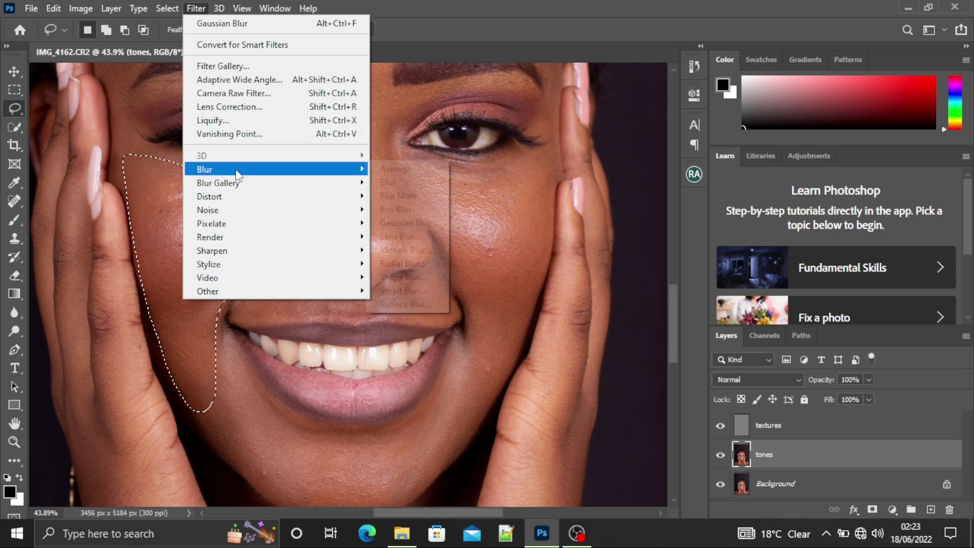
pyautogui.moveTo(233, 168)
pyautogui.click(391, 224)
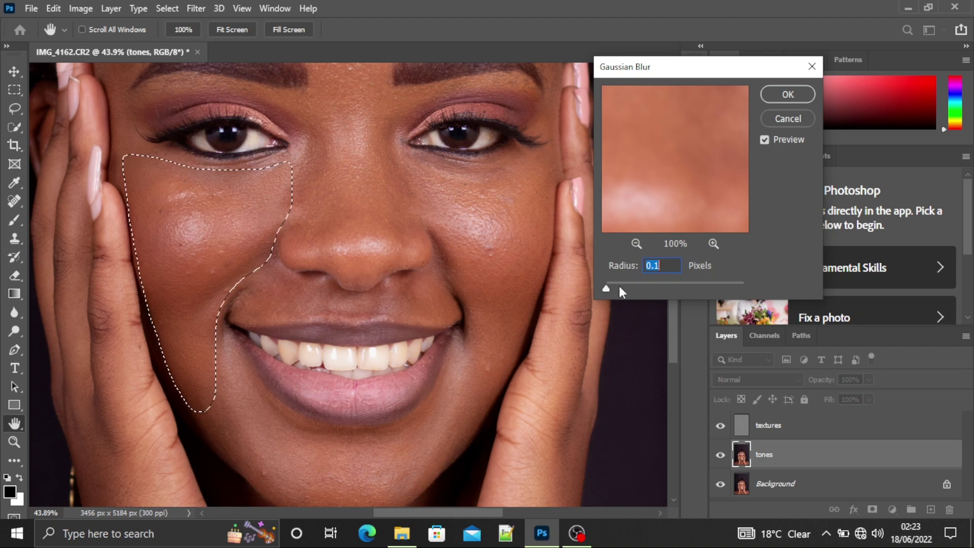
pyautogui.click(621, 287)
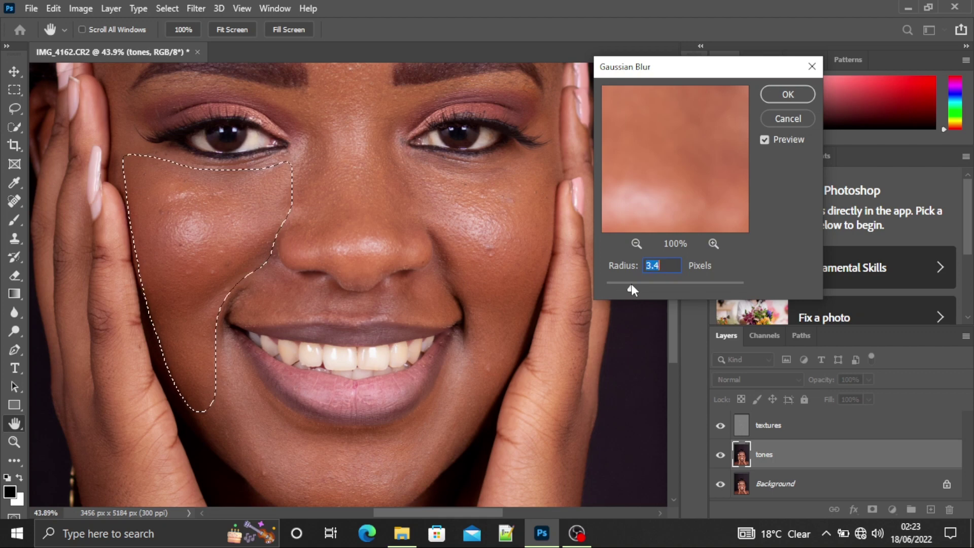
pyautogui.click(646, 287)
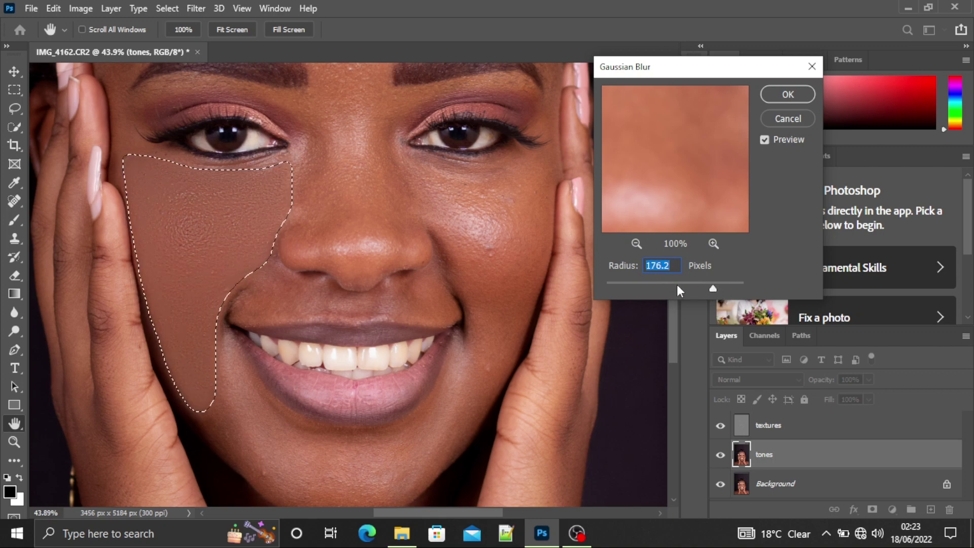
pyautogui.moveTo(669, 287); pyautogui.dragTo(620, 289)
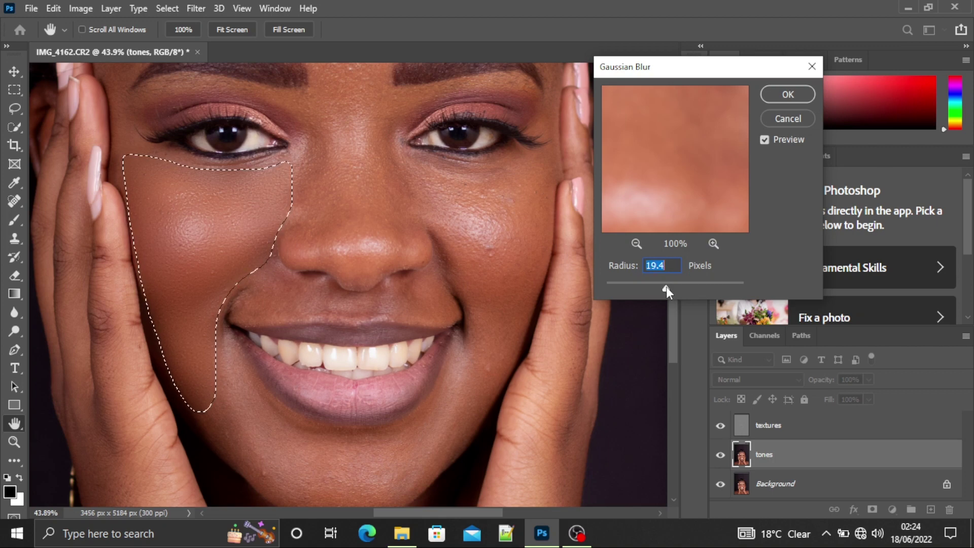
pyautogui.click(778, 98)
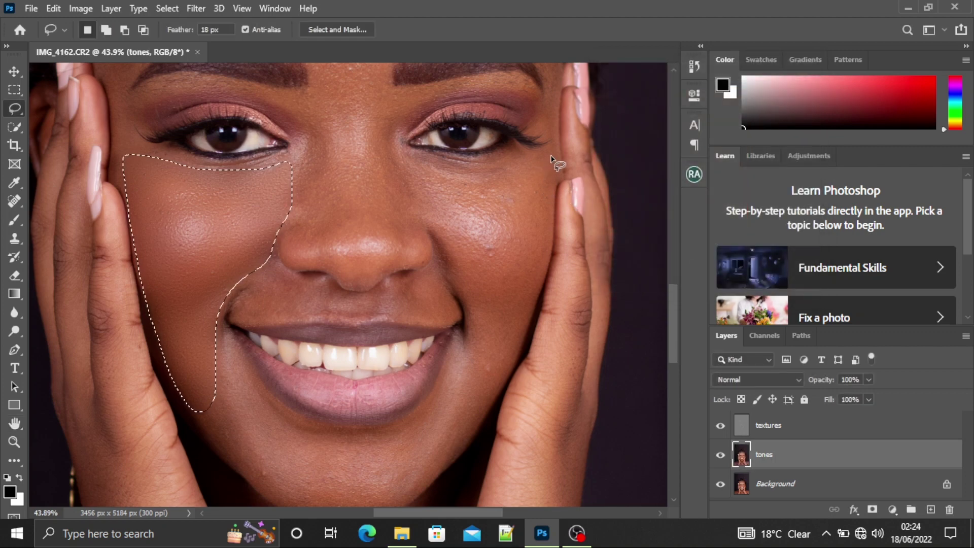
# - Lasso the right cheek below the eye and repeat the last Gaussian Blur on it
pyautogui.moveTo(552, 156); pyautogui.dragTo(439, 170)
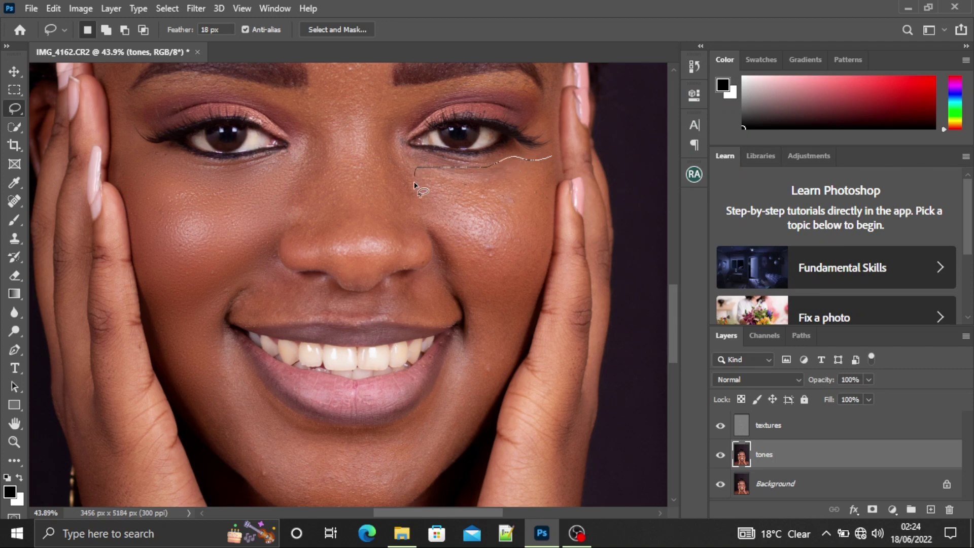
pyautogui.moveTo(428, 228)
pyautogui.mouseDown()
pyautogui.moveTo(463, 323)
pyautogui.moveTo(459, 388)
pyautogui.moveTo(479, 402)
pyautogui.moveTo(505, 369)
pyautogui.moveTo(546, 224)
pyautogui.moveTo(550, 158)
pyautogui.mouseUp()
pyautogui.click(196, 9)
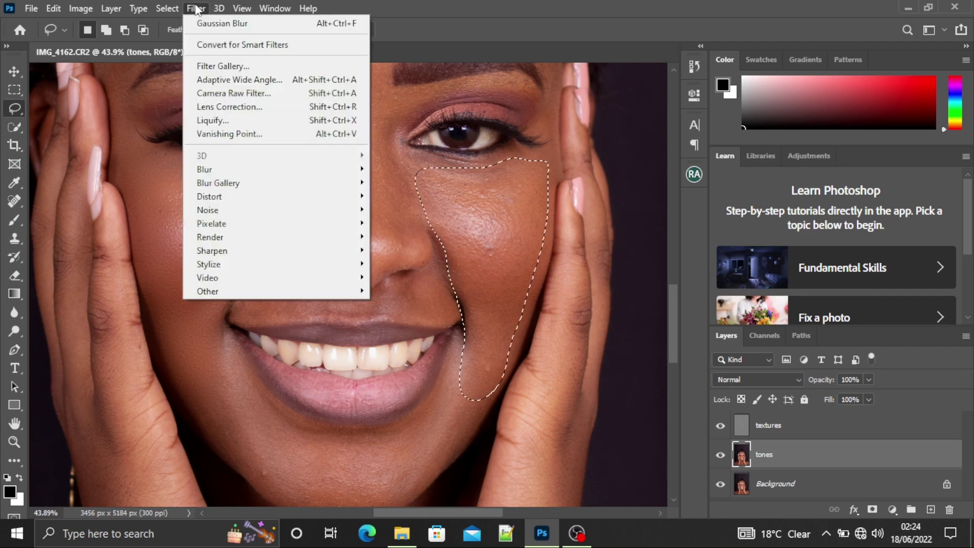
pyautogui.click(228, 29)
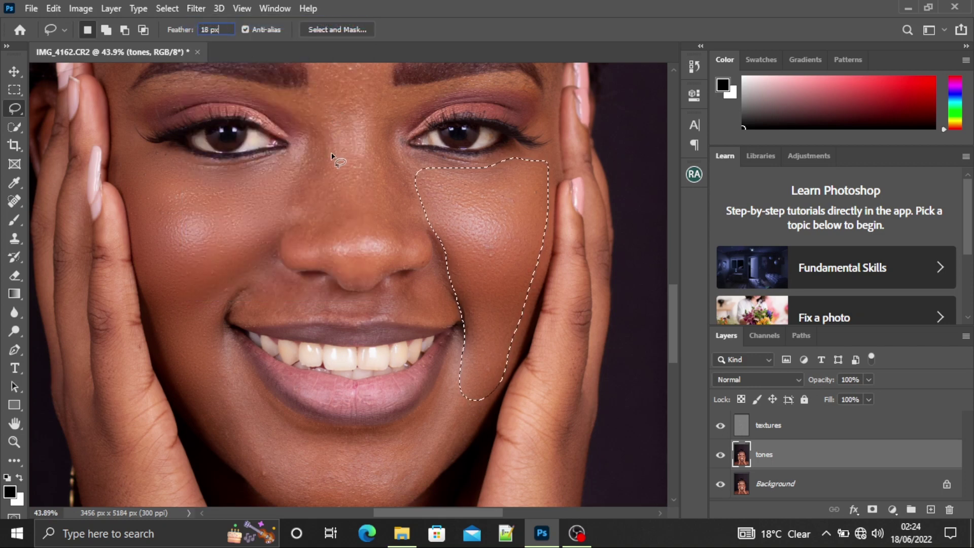
pyautogui.press('alt')
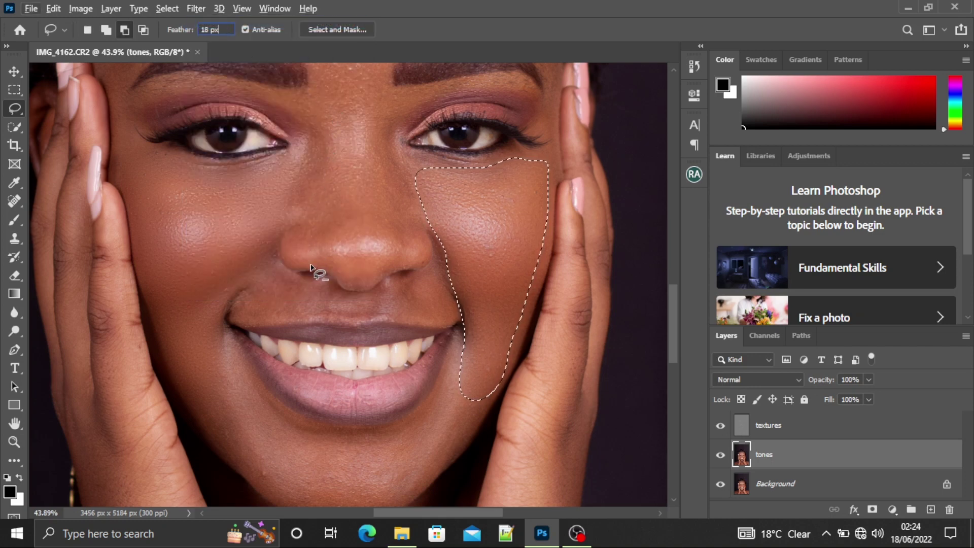
# - Deselect, lasso the forehead above both eyebrows, and repeat the Gaussian Blur there
pyautogui.click(333, 223)
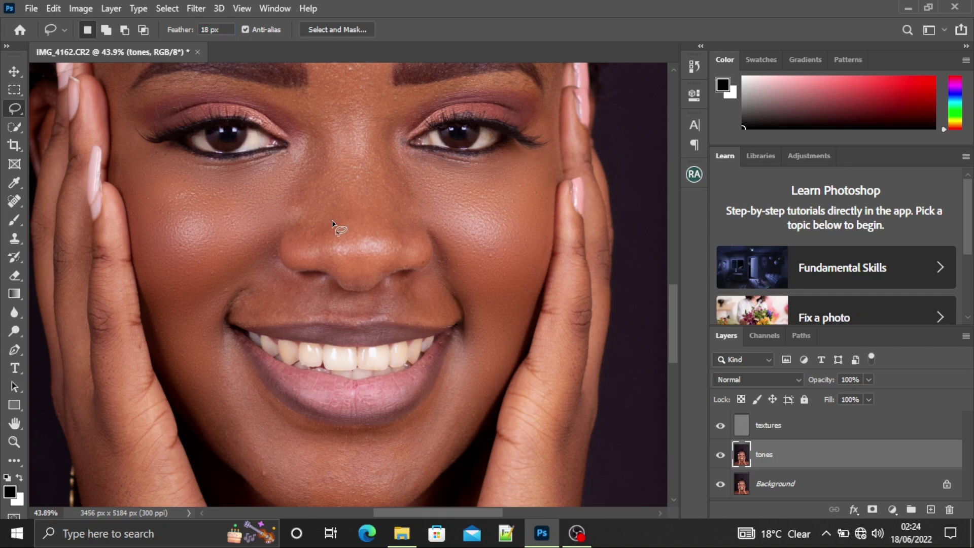
pyautogui.scroll(-3, 363, 280)
pyautogui.scroll(-2, 338, 157)
pyautogui.scroll(5, 335, 85)
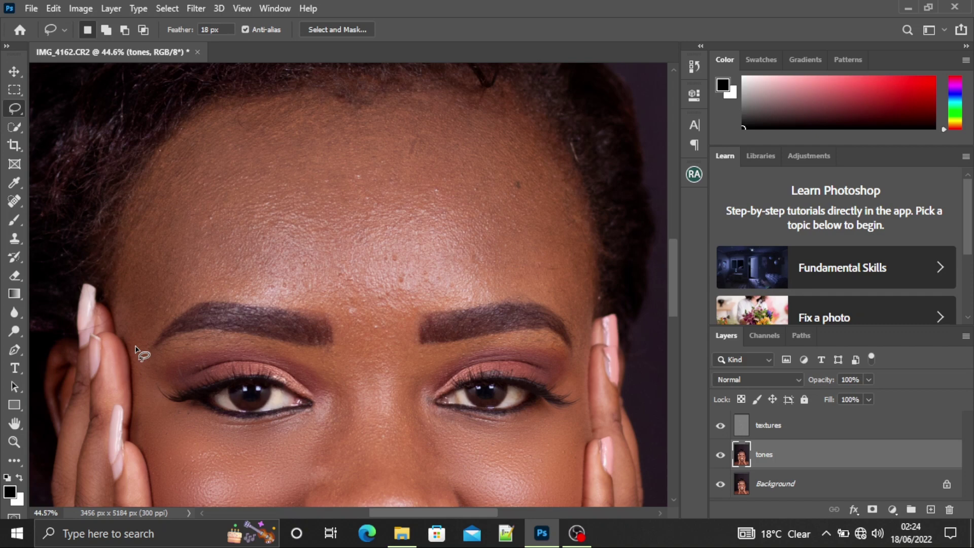
pyautogui.moveTo(140, 343)
pyautogui.mouseDown()
pyautogui.moveTo(206, 299)
pyautogui.moveTo(311, 307)
pyautogui.mouseUp()
pyautogui.moveTo(406, 338)
pyautogui.mouseDown()
pyautogui.moveTo(434, 309)
pyautogui.moveTo(466, 301)
pyautogui.moveTo(556, 299)
pyautogui.moveTo(577, 316)
pyautogui.moveTo(589, 308)
pyautogui.moveTo(590, 229)
pyautogui.moveTo(574, 184)
pyautogui.moveTo(508, 111)
pyautogui.moveTo(461, 97)
pyautogui.moveTo(287, 98)
pyautogui.moveTo(214, 113)
pyautogui.moveTo(176, 137)
pyautogui.moveTo(144, 192)
pyautogui.moveTo(126, 250)
pyautogui.moveTo(136, 343)
pyautogui.mouseUp()
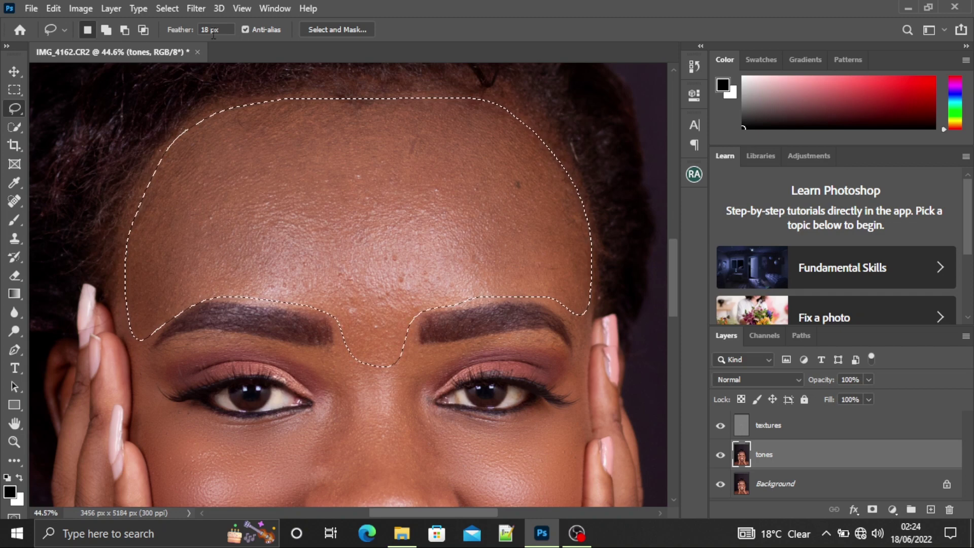
pyautogui.click(198, 10)
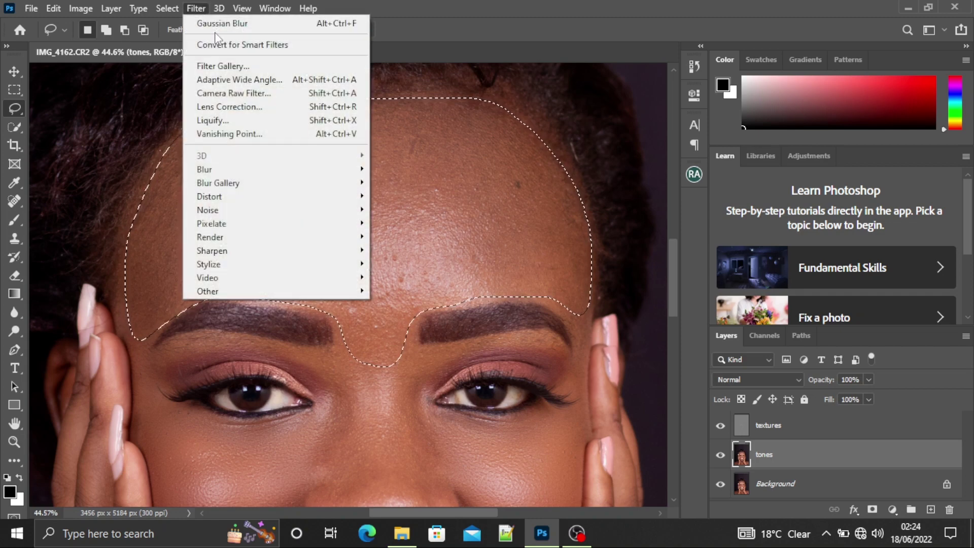
pyautogui.click(218, 23)
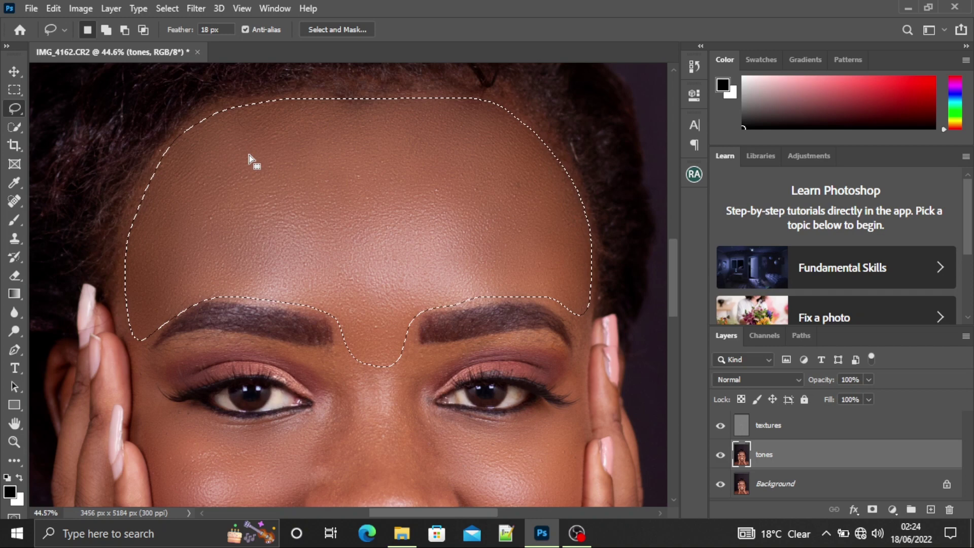
pyautogui.scroll(-3, 248, 154)
# - Lasso the chin area on the tones layer and reapply the last Gaussian Blur filter
pyautogui.scroll(3, 254, 293)
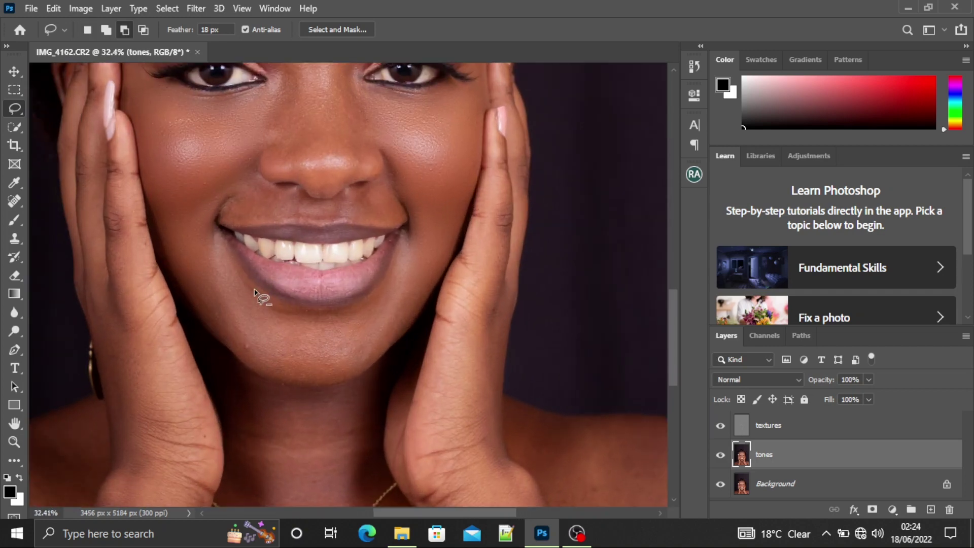
pyautogui.scroll(1, 254, 294)
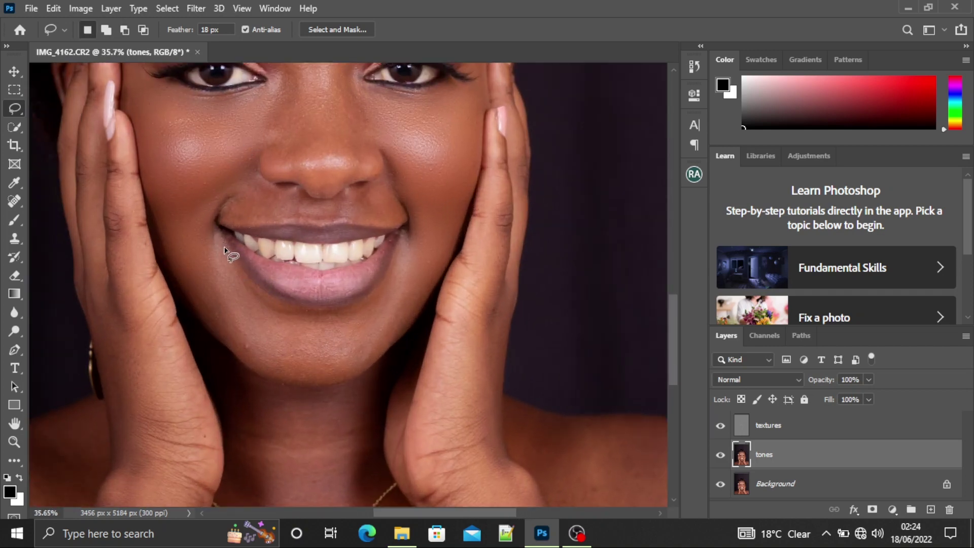
pyautogui.moveTo(224, 247)
pyautogui.mouseDown()
pyautogui.moveTo(272, 304)
pyautogui.moveTo(344, 313)
pyautogui.moveTo(387, 285)
pyautogui.moveTo(406, 242)
pyautogui.moveTo(403, 317)
pyautogui.moveTo(343, 370)
pyautogui.moveTo(266, 375)
pyautogui.moveTo(240, 358)
pyautogui.moveTo(215, 309)
pyautogui.moveTo(209, 242)
pyautogui.mouseUp()
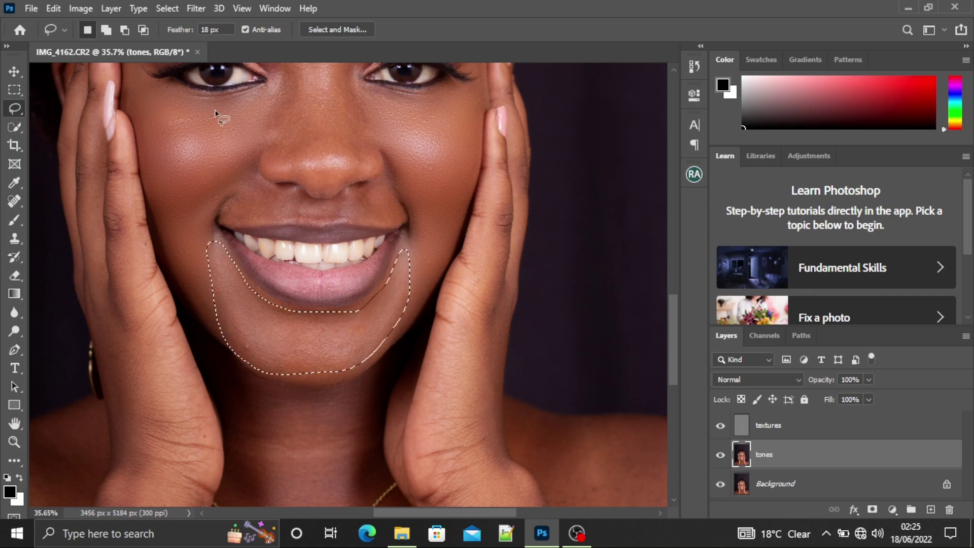
pyautogui.click(197, 9)
pyautogui.click(205, 26)
# - Lasso the skin above the upper lip and reapply the same Gaussian Blur
pyautogui.scroll(5, 284, 163)
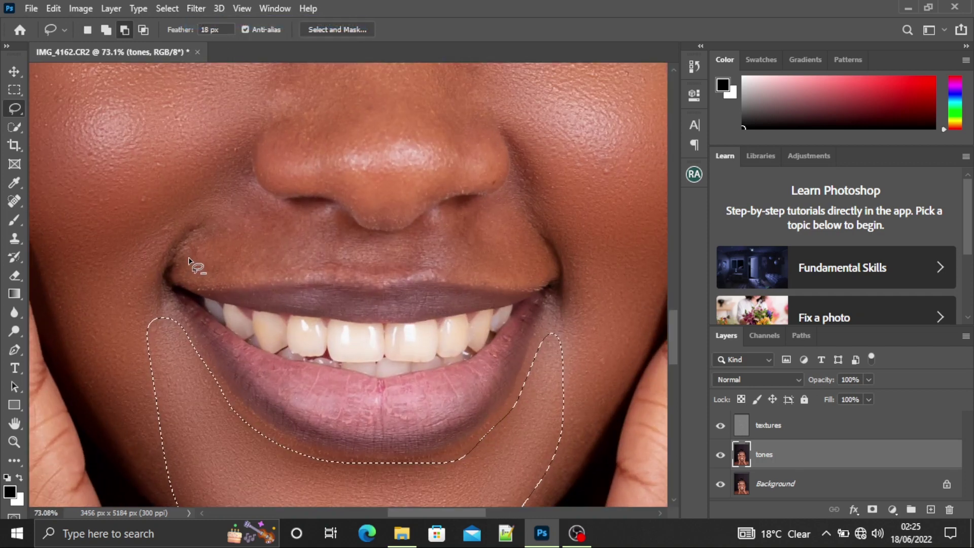
pyautogui.moveTo(175, 267)
pyautogui.mouseDown()
pyautogui.moveTo(236, 202)
pyautogui.moveTo(273, 200)
pyautogui.moveTo(390, 239)
pyautogui.moveTo(492, 204)
pyautogui.moveTo(540, 241)
pyautogui.moveTo(544, 267)
pyautogui.moveTo(532, 285)
pyautogui.moveTo(304, 266)
pyautogui.moveTo(186, 278)
pyautogui.mouseUp()
pyautogui.click(195, 8)
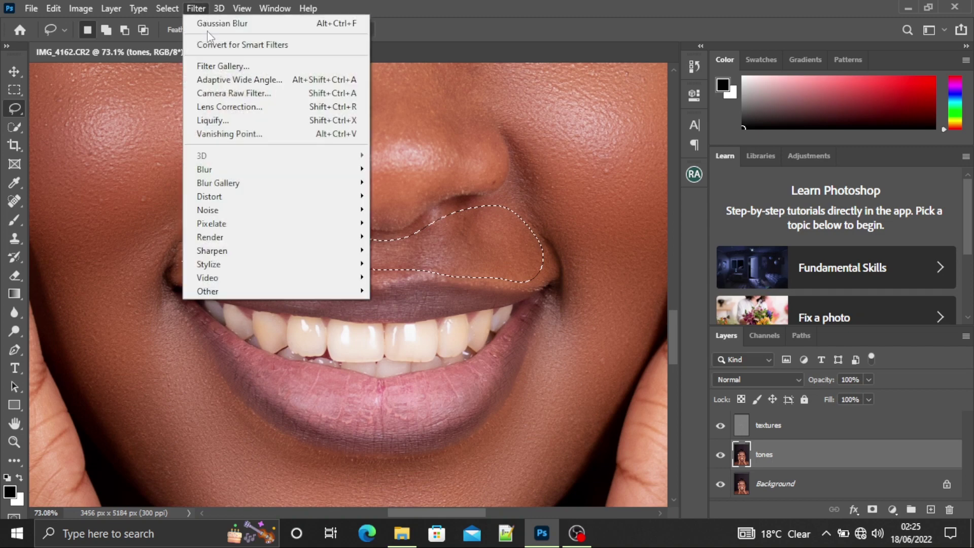
pyautogui.click(221, 23)
# - Blur the skin between each inner eye and the nose, then deselect
pyautogui.scroll(-3, 209, 375)
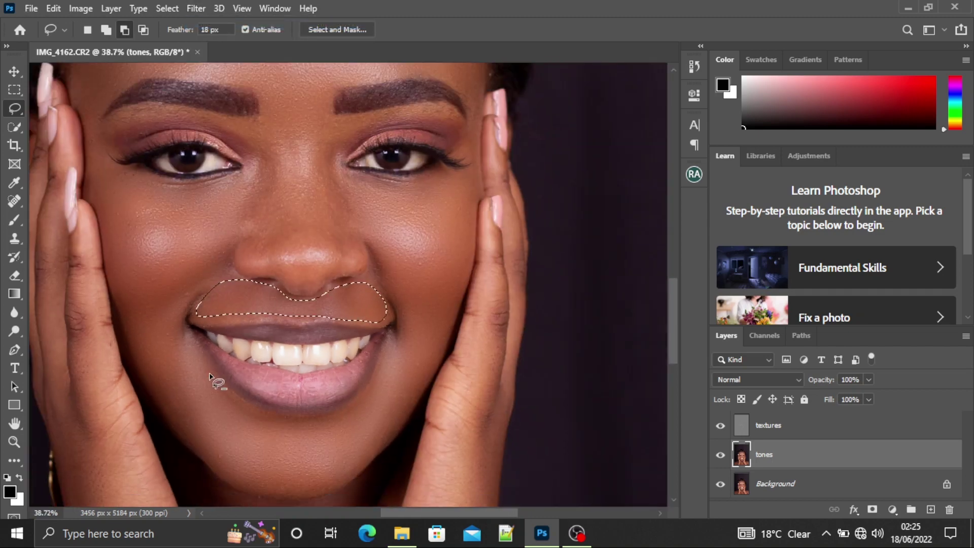
pyautogui.scroll(-2, 209, 375)
pyautogui.scroll(3, 223, 134)
pyautogui.scroll(1, 98, 122)
pyautogui.scroll(-1, 355, 155)
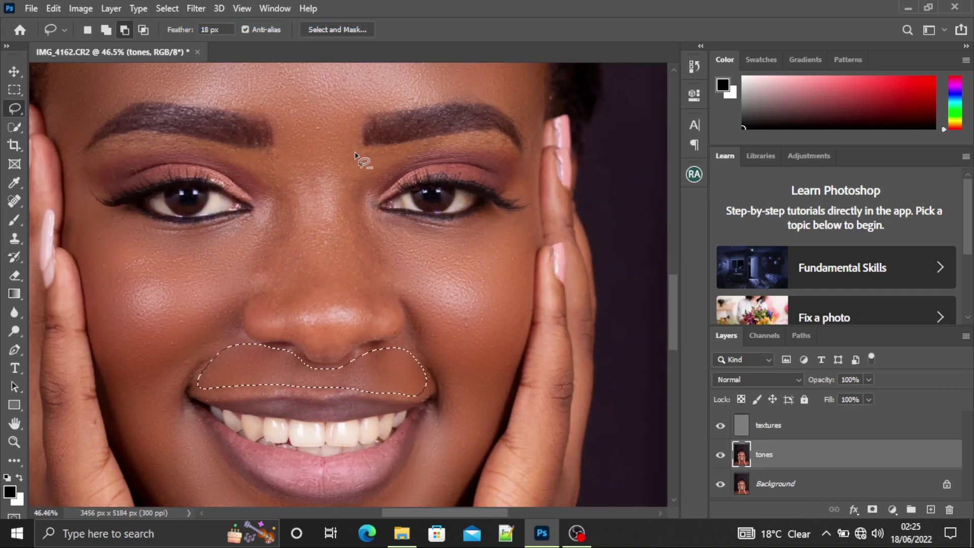
pyautogui.moveTo(122, 143)
pyautogui.mouseDown()
pyautogui.moveTo(268, 156)
pyautogui.moveTo(307, 202)
pyautogui.moveTo(285, 292)
pyautogui.moveTo(268, 182)
pyautogui.moveTo(207, 153)
pyautogui.moveTo(129, 144)
pyautogui.mouseUp()
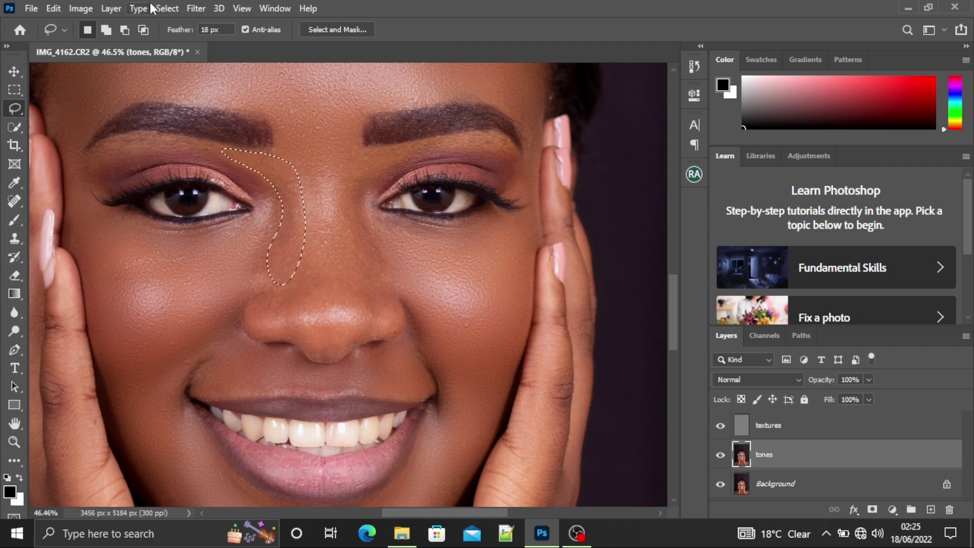
pyautogui.click(193, 8)
pyautogui.click(238, 24)
pyautogui.moveTo(379, 249)
pyautogui.mouseDown()
pyautogui.moveTo(370, 190)
pyautogui.moveTo(388, 168)
pyautogui.moveTo(500, 141)
pyautogui.moveTo(440, 142)
pyautogui.moveTo(382, 171)
pyautogui.moveTo(367, 206)
pyautogui.moveTo(370, 260)
pyautogui.moveTo(353, 245)
pyautogui.moveTo(356, 192)
pyautogui.moveTo(377, 159)
pyautogui.moveTo(464, 133)
pyautogui.mouseUp()
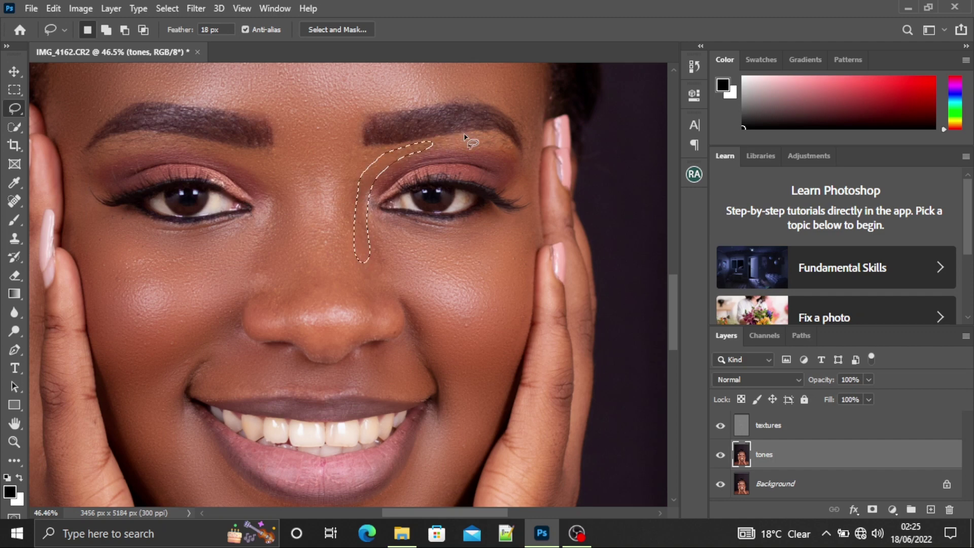
pyautogui.click(199, 9)
pyautogui.click(213, 24)
pyautogui.hotkey('ctrl', 'd')
# - Lasso the nose bridge and both sides of the nose, reapplying Gaussian Blur to each
pyautogui.moveTo(308, 158); pyautogui.dragTo(309, 316)
pyautogui.moveTo(337, 218); pyautogui.dragTo(327, 144)
pyautogui.click(203, 8)
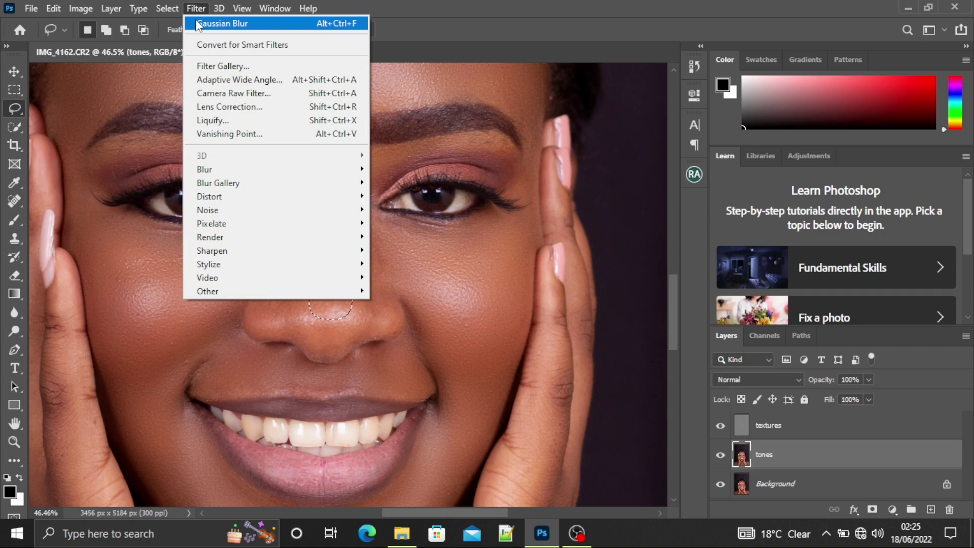
pyautogui.click(222, 23)
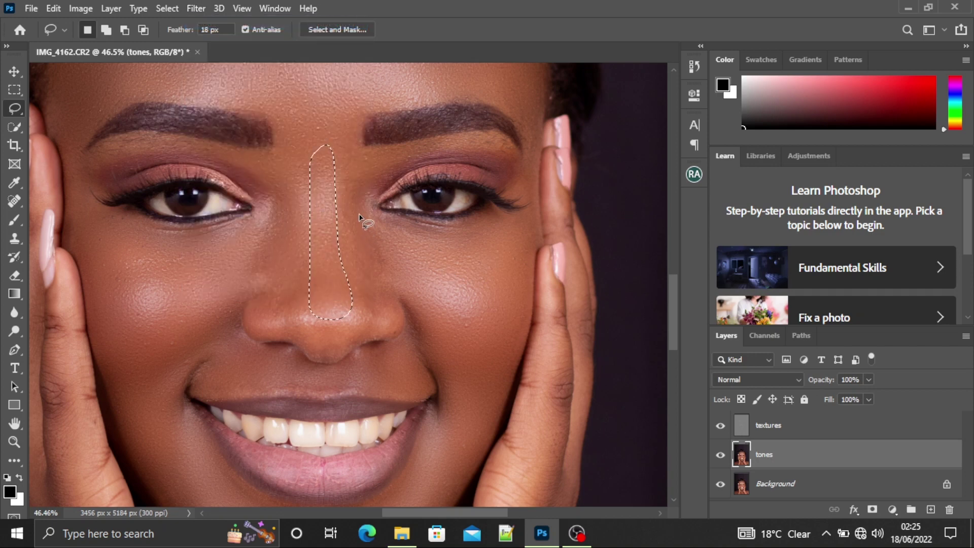
pyautogui.moveTo(360, 186)
pyautogui.mouseDown()
pyautogui.moveTo(346, 271)
pyautogui.moveTo(361, 314)
pyautogui.moveTo(389, 317)
pyautogui.moveTo(359, 191)
pyautogui.mouseUp()
pyautogui.click(197, 8)
pyautogui.click(222, 23)
pyautogui.moveTo(285, 205)
pyautogui.mouseDown()
pyautogui.moveTo(275, 316)
pyautogui.moveTo(285, 208)
pyautogui.mouseUp()
pyautogui.click(197, 8)
pyautogui.click(222, 24)
# - Outline the neck and the chest skin right of the chain around the anchor, then reapply Gaussian Blur
pyautogui.scroll(-3, 345, 200)
pyautogui.scroll(-2, 344, 201)
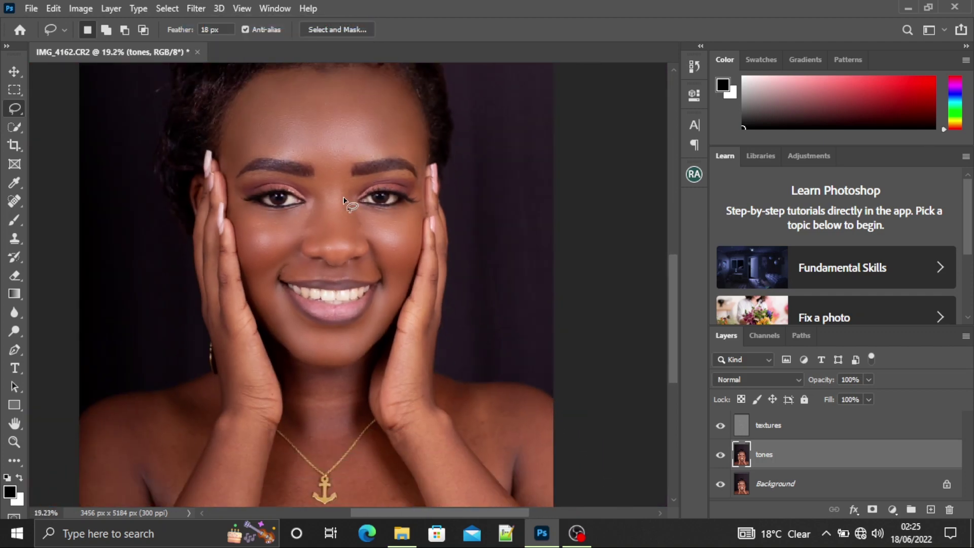
pyautogui.scroll(5, 336, 350)
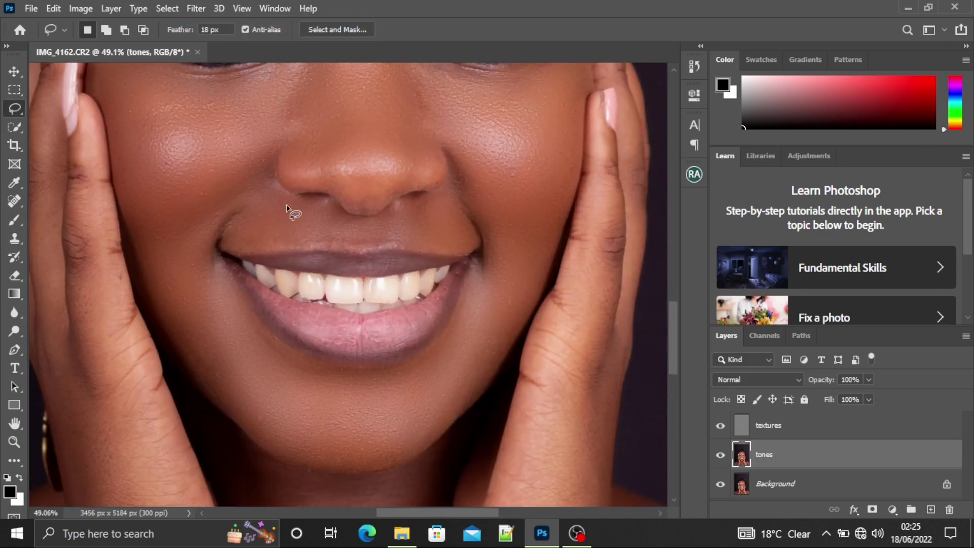
pyautogui.scroll(-3, 484, 246)
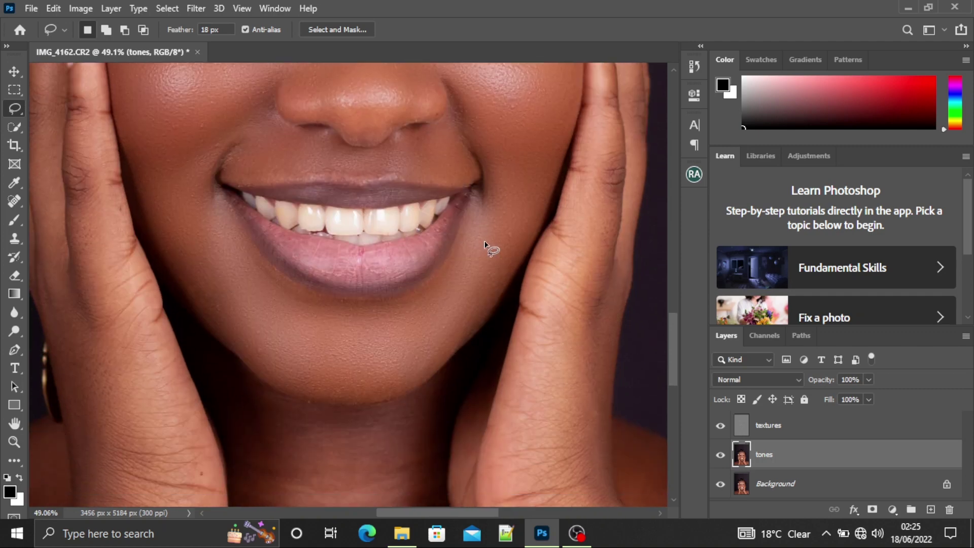
pyautogui.scroll(-1, 400, 203)
pyautogui.scroll(-3, 381, 482)
pyautogui.scroll(1, 370, 305)
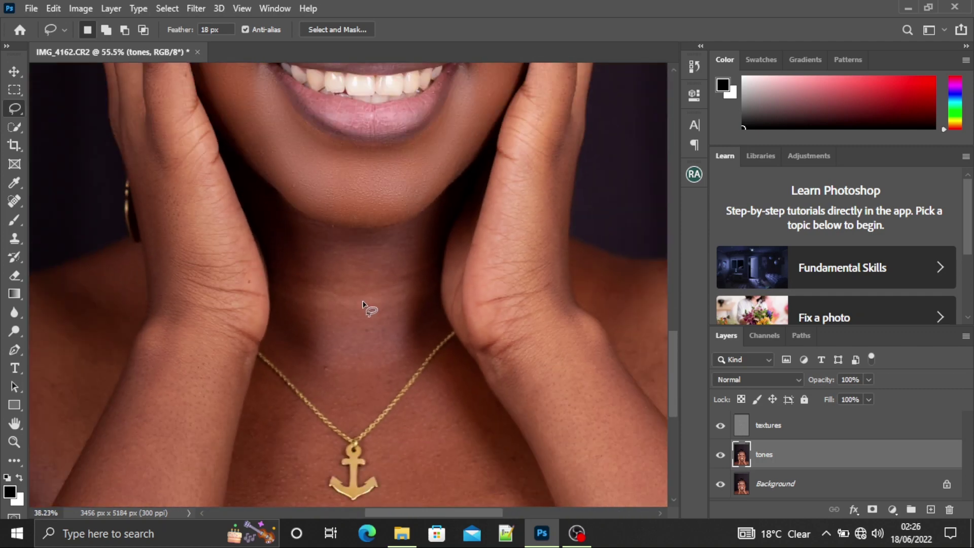
pyautogui.moveTo(263, 198)
pyautogui.mouseDown()
pyautogui.moveTo(313, 384)
pyautogui.moveTo(368, 407)
pyautogui.moveTo(432, 296)
pyautogui.moveTo(418, 220)
pyautogui.moveTo(263, 195)
pyautogui.mouseUp()
pyautogui.scroll(-2, 381, 184)
pyautogui.scroll(3, 289, 402)
pyautogui.scroll(-1, 318, 365)
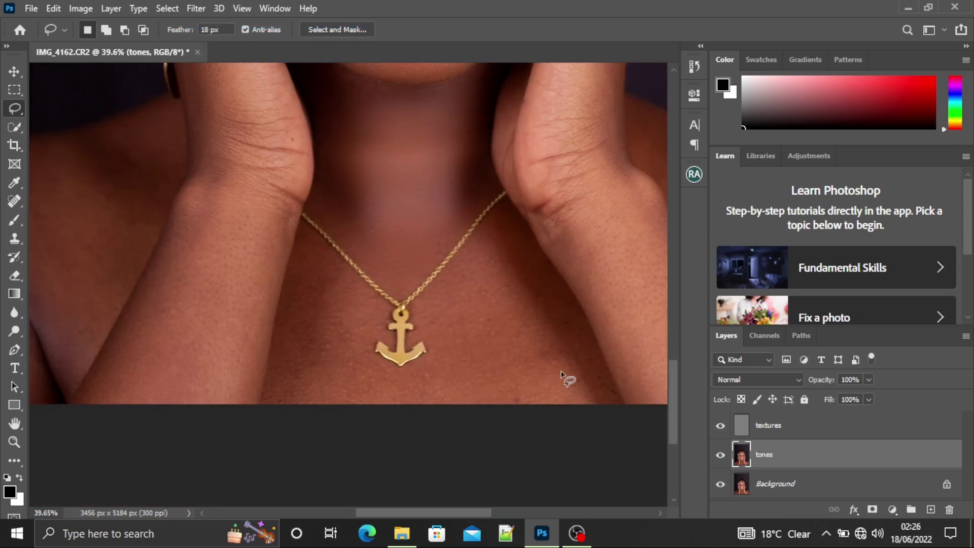
pyautogui.moveTo(301, 228); pyautogui.dragTo(361, 291)
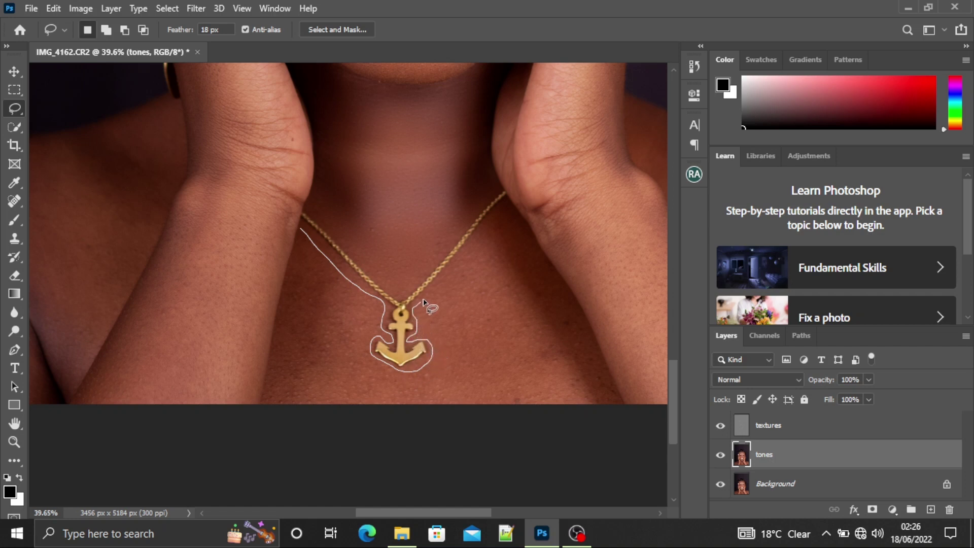
pyautogui.moveTo(424, 302)
pyautogui.mouseDown()
pyautogui.moveTo(493, 216)
pyautogui.moveTo(515, 219)
pyautogui.moveTo(601, 373)
pyautogui.mouseUp()
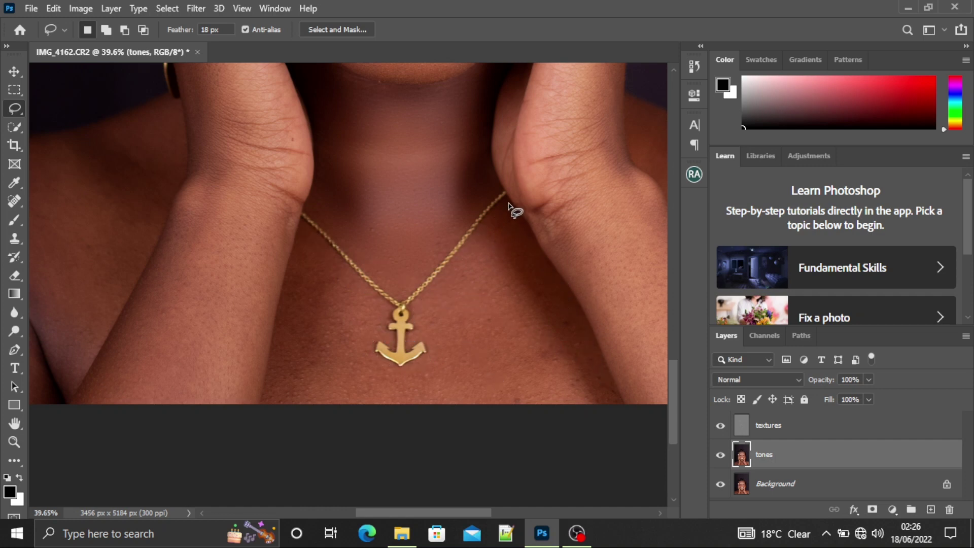
pyautogui.moveTo(508, 203); pyautogui.dragTo(424, 299)
pyautogui.moveTo(426, 338)
pyautogui.mouseDown()
pyautogui.moveTo(427, 360)
pyautogui.moveTo(408, 369)
pyautogui.moveTo(407, 402)
pyautogui.moveTo(604, 402)
pyautogui.moveTo(612, 394)
pyautogui.moveTo(518, 215)
pyautogui.mouseUp()
pyautogui.click(204, 11)
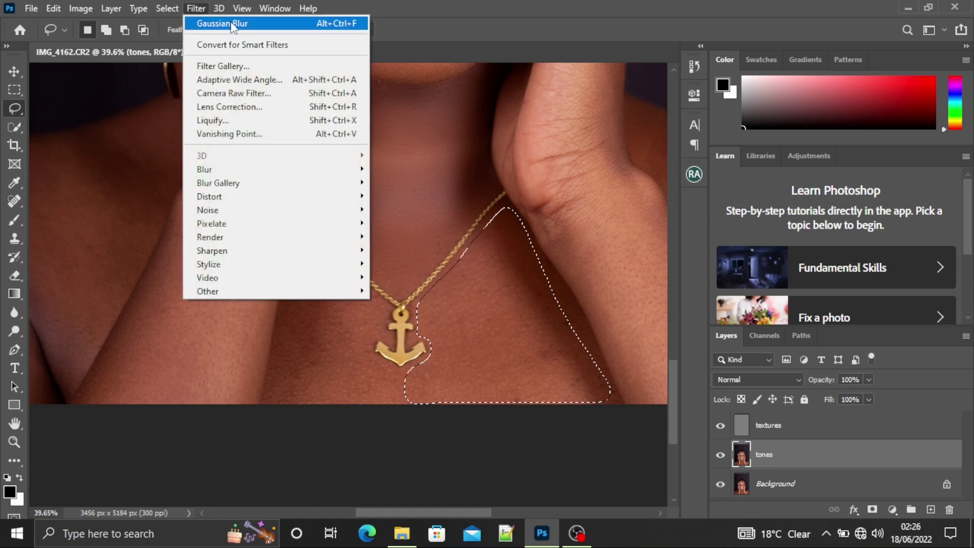
pyautogui.click(261, 23)
# - Blur the chest skin left of the chain, deselect, and begin outlining the forearm
pyautogui.moveTo(303, 232); pyautogui.dragTo(377, 306)
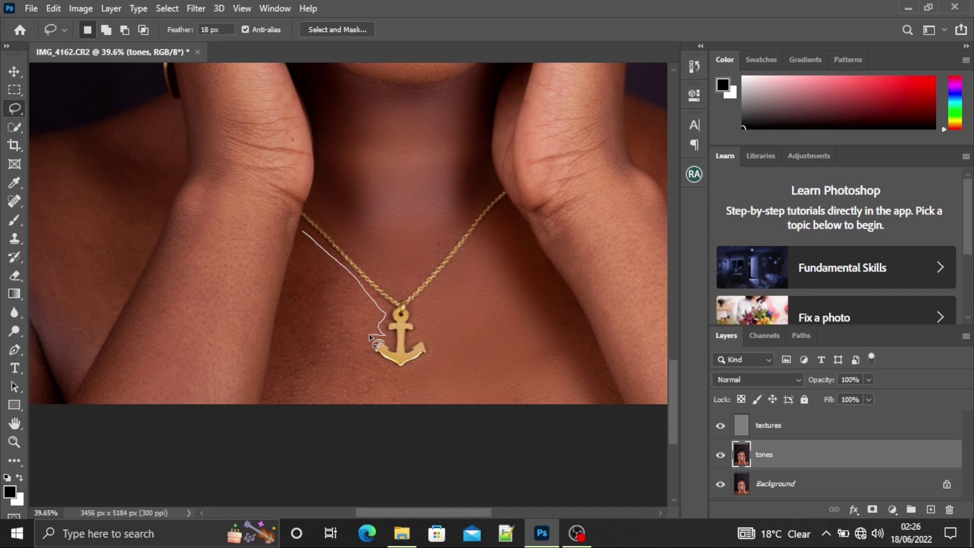
pyautogui.moveTo(377, 361)
pyautogui.mouseDown()
pyautogui.moveTo(376, 411)
pyautogui.moveTo(279, 406)
pyautogui.moveTo(268, 393)
pyautogui.moveTo(303, 232)
pyautogui.mouseUp()
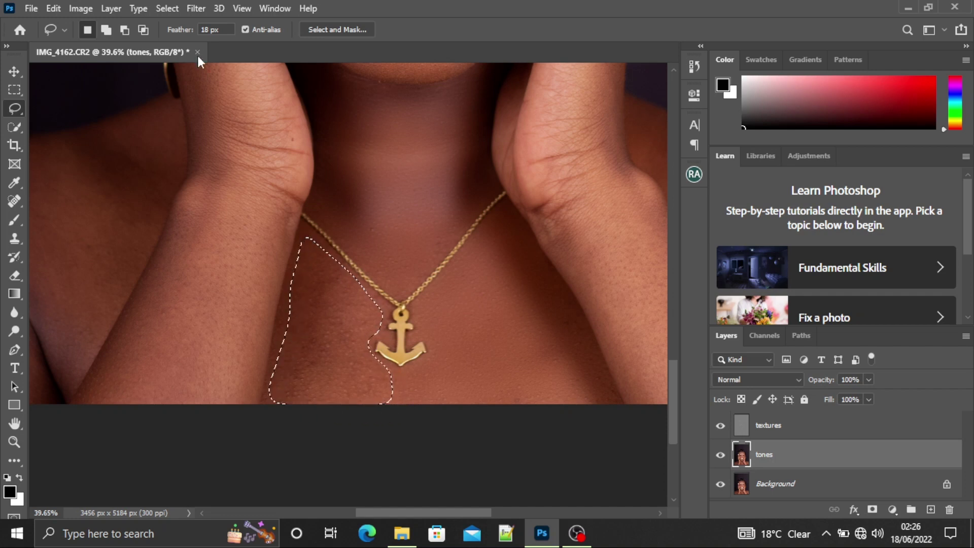
pyautogui.click(196, 11)
pyautogui.click(232, 25)
pyautogui.hotkey('ctrl', 'd')
pyautogui.scroll(-4, 376, 230)
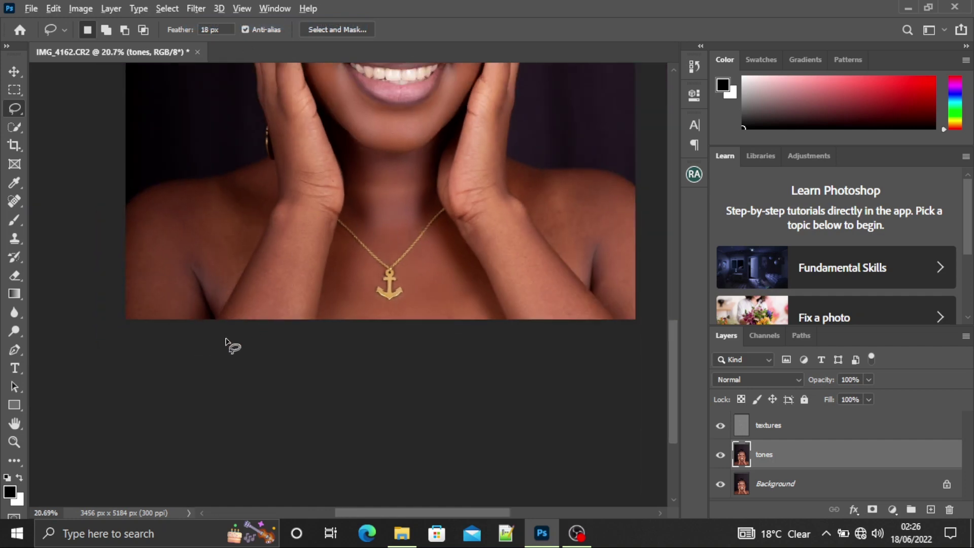
pyautogui.scroll(3, 234, 307)
pyautogui.moveTo(332, 96)
pyautogui.mouseDown()
pyautogui.moveTo(252, 253)
pyautogui.moveTo(237, 291)
pyautogui.moveTo(255, 304)
pyautogui.moveTo(374, 308)
pyautogui.moveTo(405, 109)
pyautogui.moveTo(327, 81)
pyautogui.mouseUp()
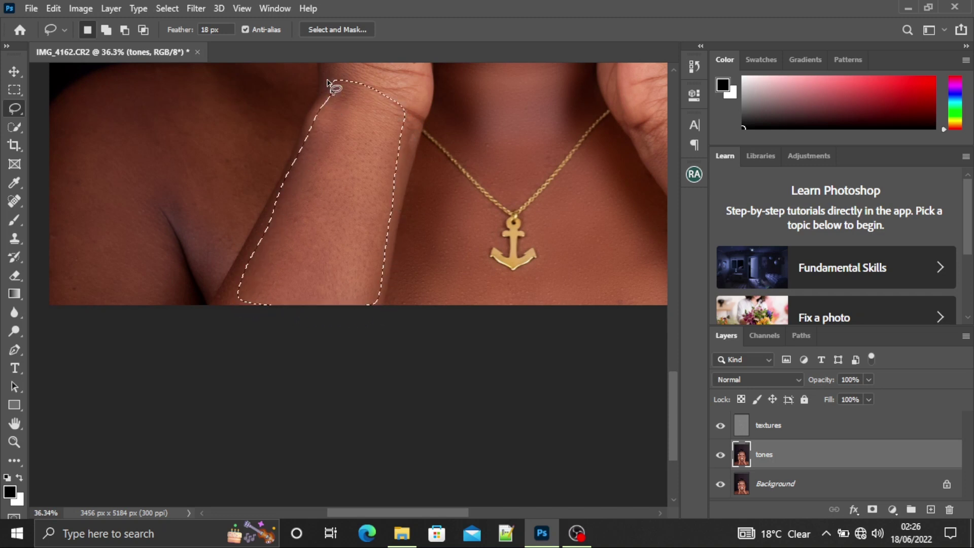
# - Lasso the forearm skin down to the wrist and reapply Gaussian Blur
pyautogui.click(198, 9)
pyautogui.click(198, 9)
pyautogui.scroll(-4, 177, 297)
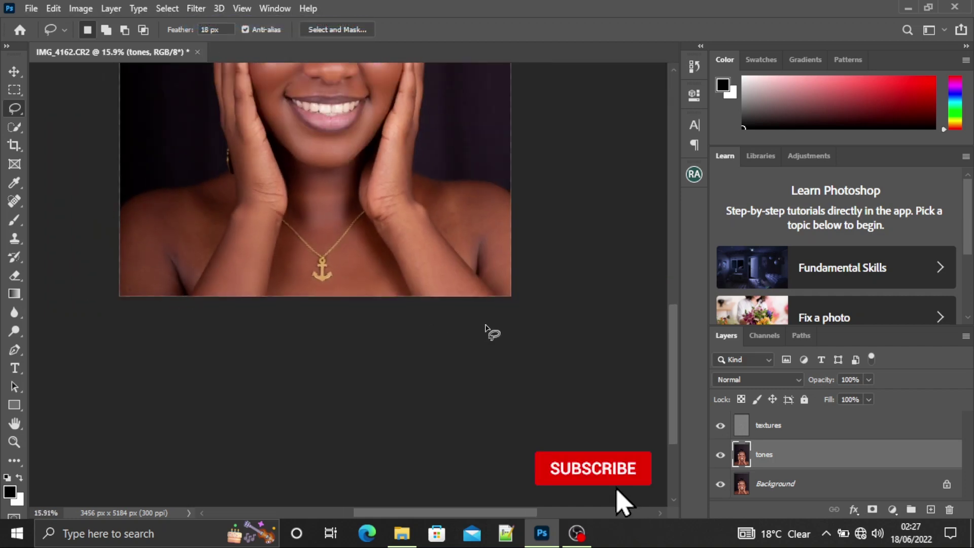
pyautogui.scroll(3, 485, 327)
pyautogui.moveTo(340, 74)
pyautogui.mouseDown()
pyautogui.moveTo(323, 165)
pyautogui.moveTo(357, 242)
pyautogui.moveTo(432, 279)
pyautogui.moveTo(497, 275)
pyautogui.moveTo(399, 184)
pyautogui.moveTo(346, 81)
pyautogui.mouseUp()
pyautogui.click(194, 8)
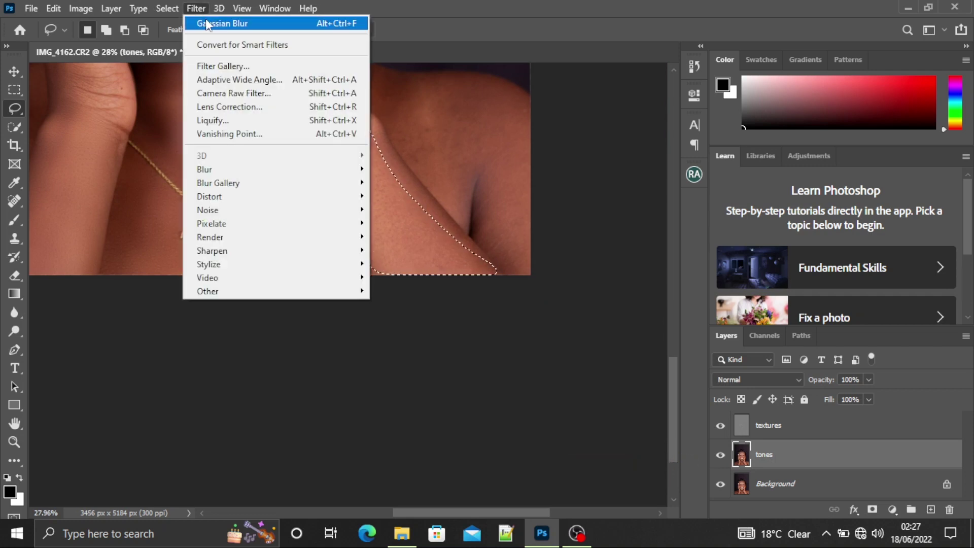
pyautogui.click(196, 9)
# - Lasso the left shoulder skin and reapply the same Gaussian Blur
pyautogui.scroll(-2, 335, 262)
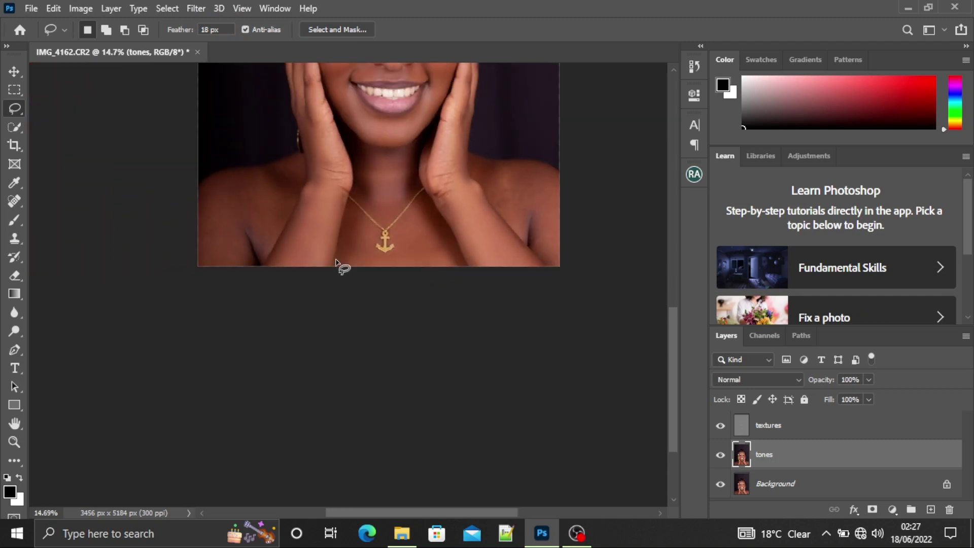
pyautogui.scroll(2, 218, 211)
pyautogui.moveTo(194, 148)
pyautogui.mouseDown()
pyautogui.moveTo(369, 106)
pyautogui.moveTo(379, 112)
pyautogui.moveTo(376, 160)
pyautogui.moveTo(308, 292)
pyautogui.moveTo(298, 296)
pyautogui.moveTo(279, 251)
pyautogui.moveTo(267, 269)
pyautogui.moveTo(278, 321)
pyautogui.moveTo(162, 304)
pyautogui.moveTo(158, 266)
pyautogui.moveTo(191, 152)
pyautogui.mouseUp()
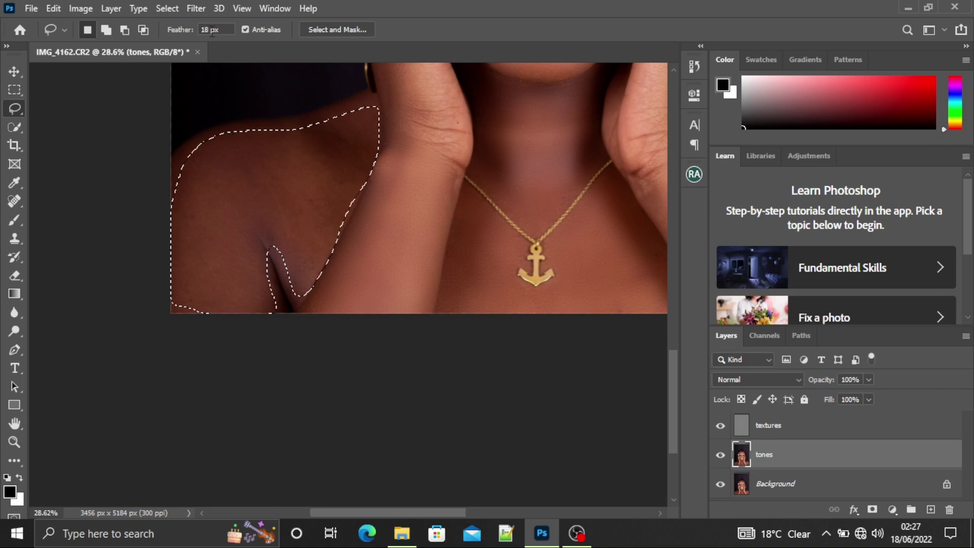
pyautogui.click(198, 10)
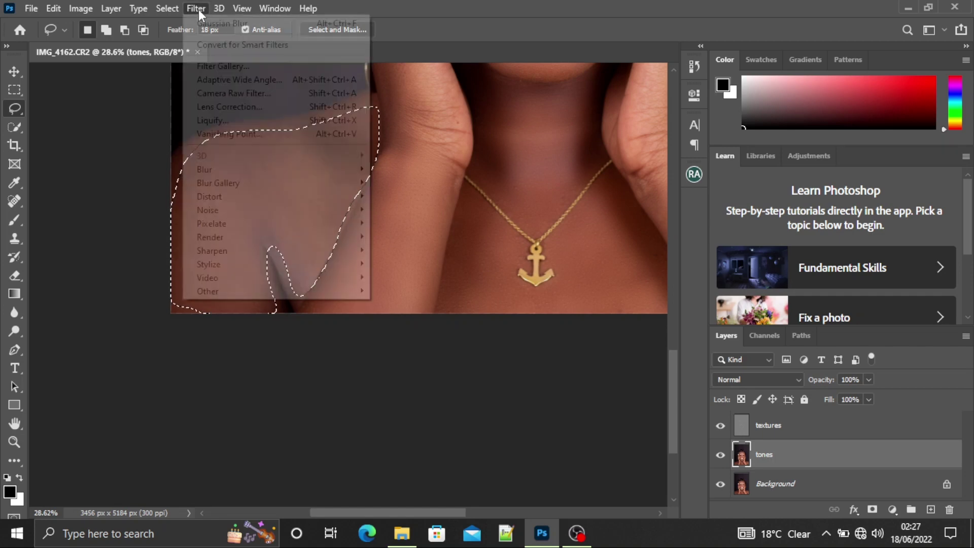
pyautogui.click(223, 24)
pyautogui.scroll(-3, 437, 296)
pyautogui.scroll(4, 518, 446)
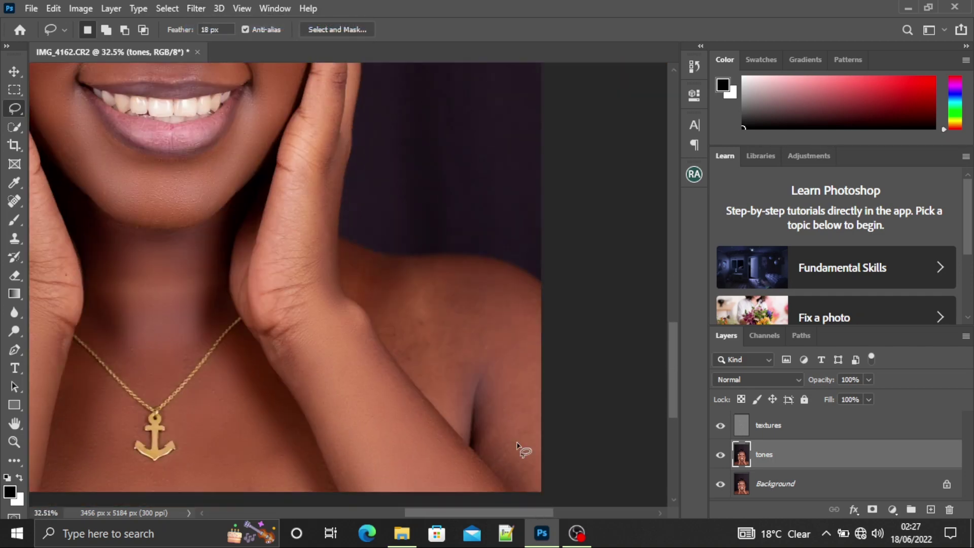
pyautogui.scroll(-2, 517, 445)
# - Outline the right shoulder and a thin strip along the finger edge, then zoom out
pyautogui.moveTo(349, 203)
pyautogui.mouseDown()
pyautogui.moveTo(463, 387)
pyautogui.moveTo(380, 218)
pyautogui.moveTo(355, 205)
pyautogui.mouseUp()
pyautogui.scroll(-4, 387, 155)
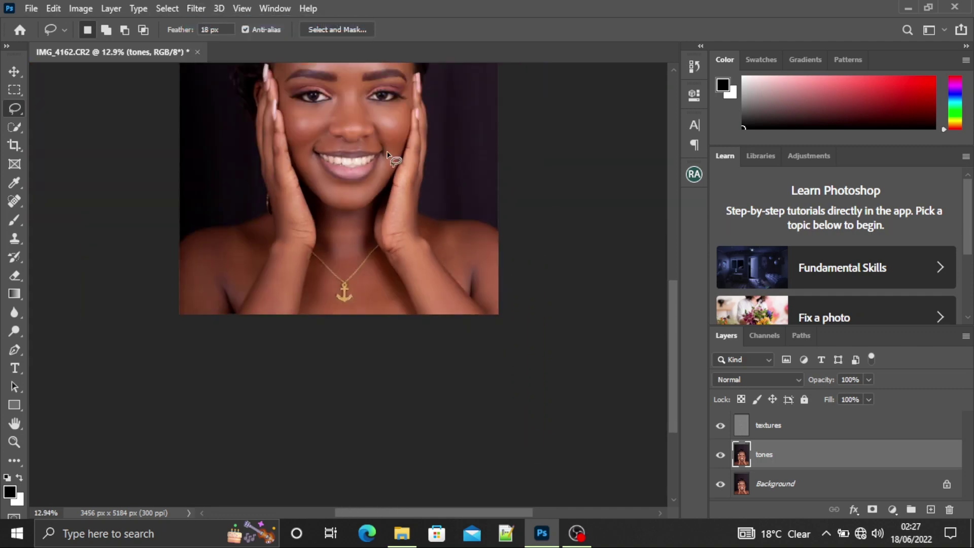
pyautogui.scroll(2, 389, 155)
pyautogui.scroll(3, 322, 207)
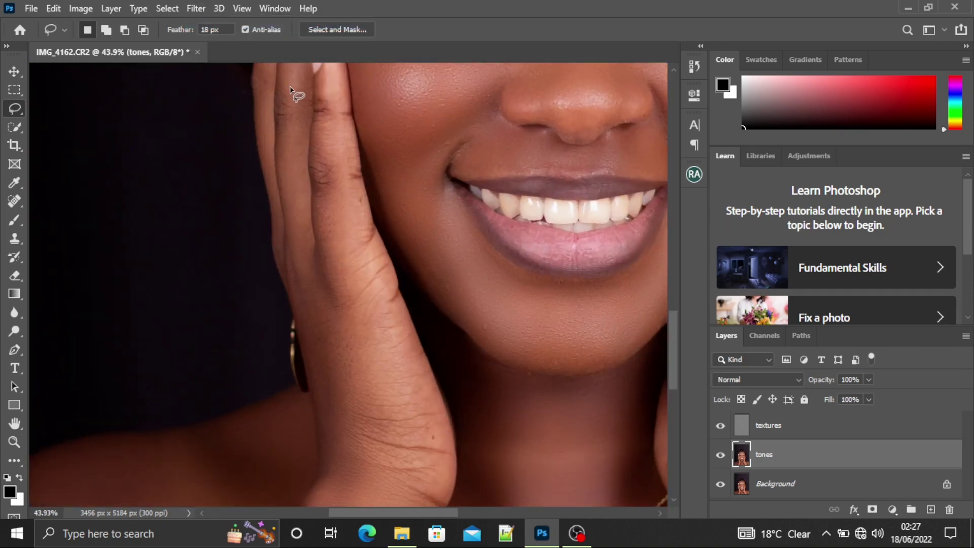
pyautogui.moveTo(290, 89)
pyautogui.mouseDown()
pyautogui.moveTo(299, 302)
pyautogui.moveTo(343, 430)
pyautogui.moveTo(361, 373)
pyautogui.moveTo(339, 282)
pyautogui.moveTo(323, 129)
pyautogui.moveTo(314, 251)
pyautogui.moveTo(310, 223)
pyautogui.mouseUp()
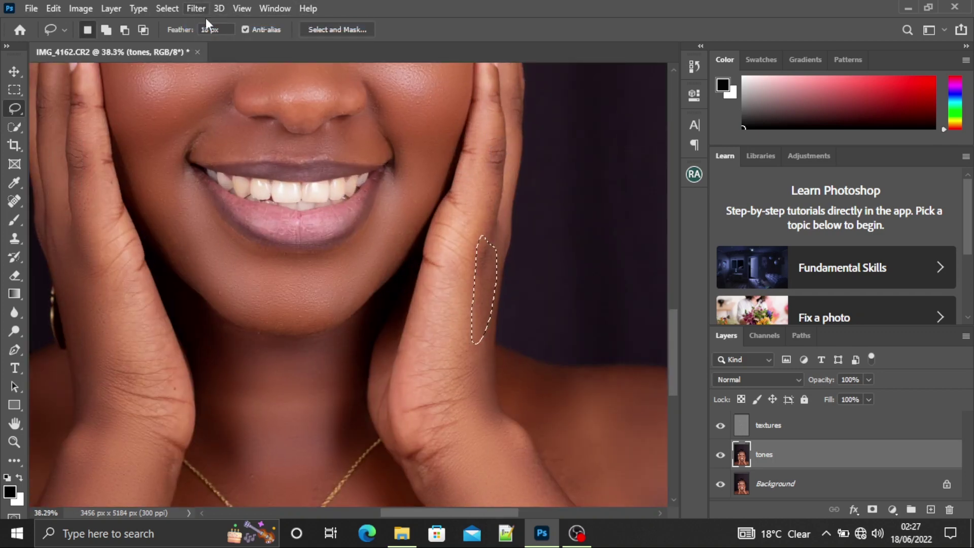
pyautogui.scroll(-5, 463, 221)
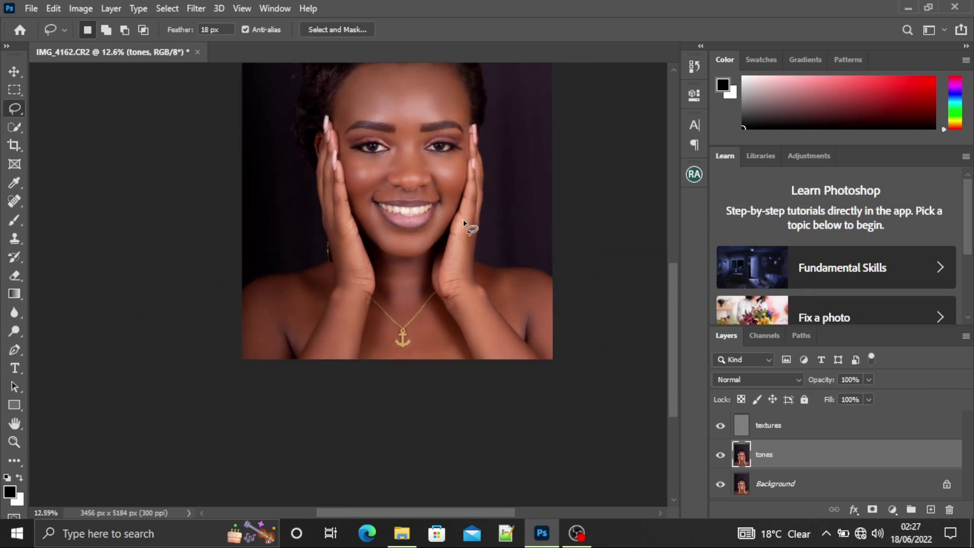
pyautogui.scroll(2, 447, 178)
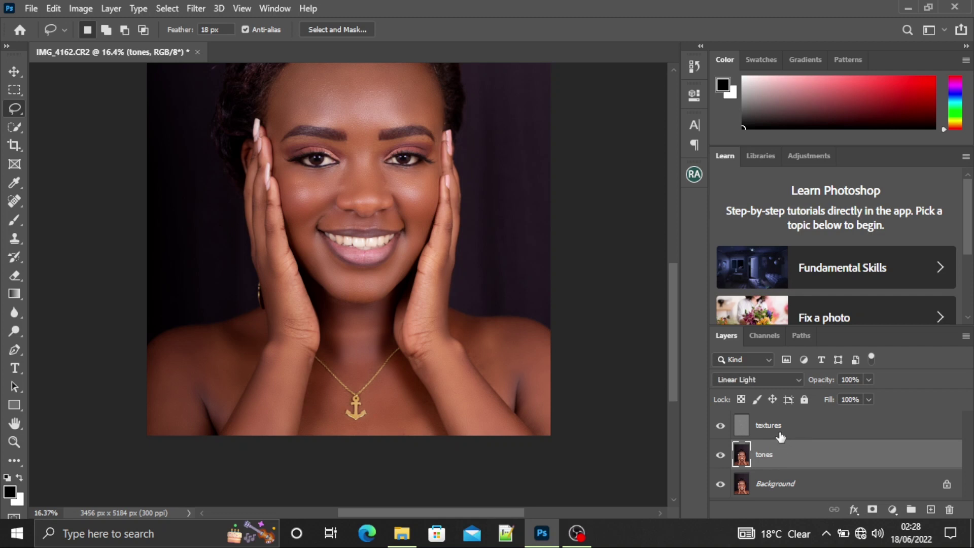
pyautogui.doubleClick(777, 432)
pyautogui.click(820, 455)
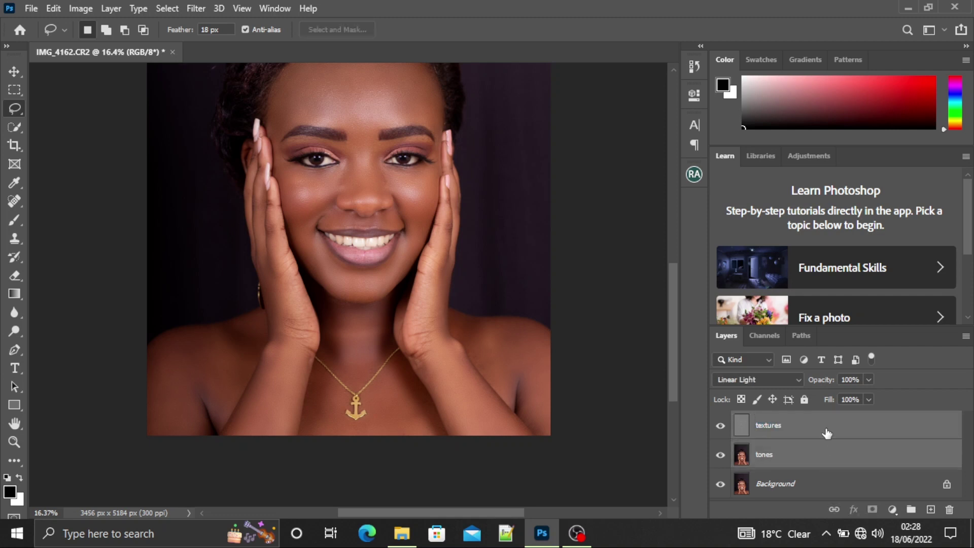
pyautogui.click(720, 426)
pyautogui.click(720, 454)
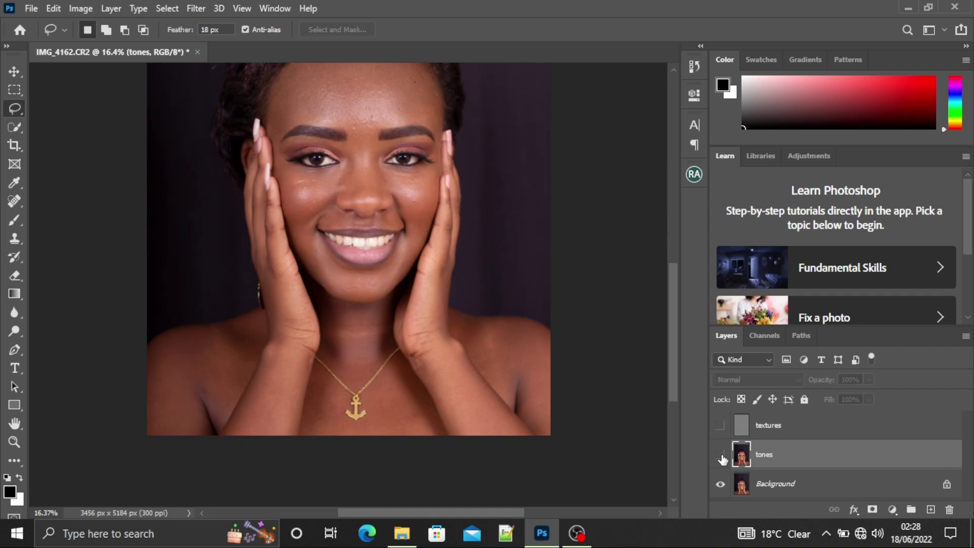
pyautogui.click(721, 456)
pyautogui.click(721, 426)
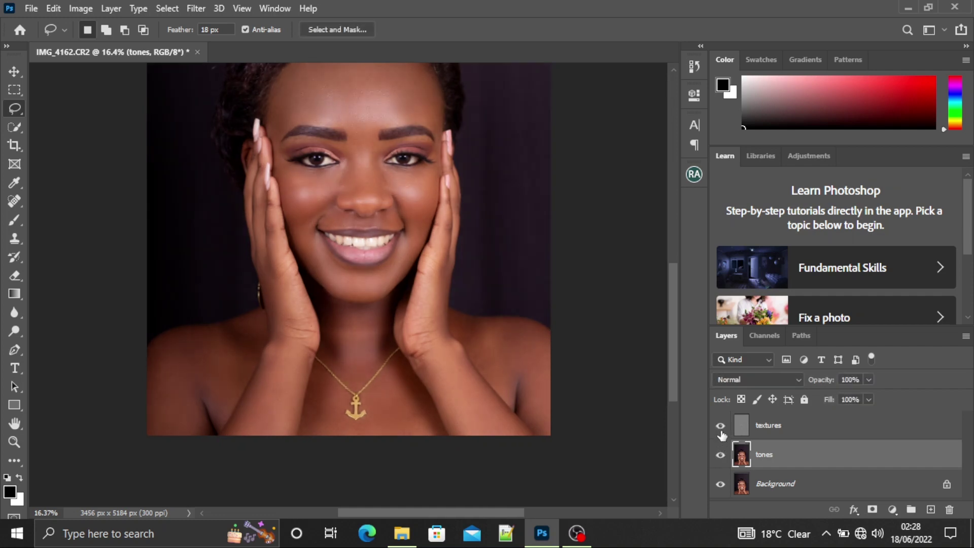
pyautogui.scroll(-2, 442, 428)
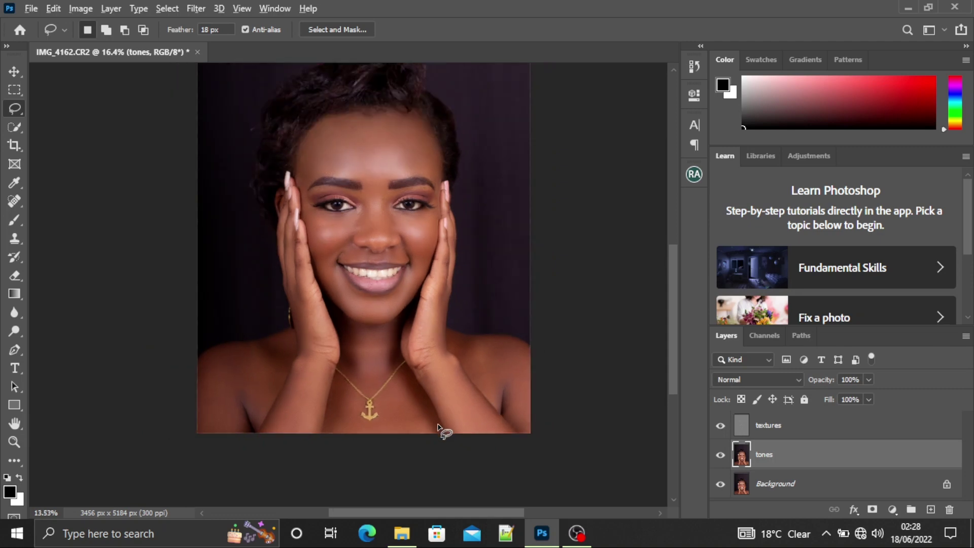
pyautogui.scroll(4, 403, 355)
pyautogui.scroll(3, 399, 399)
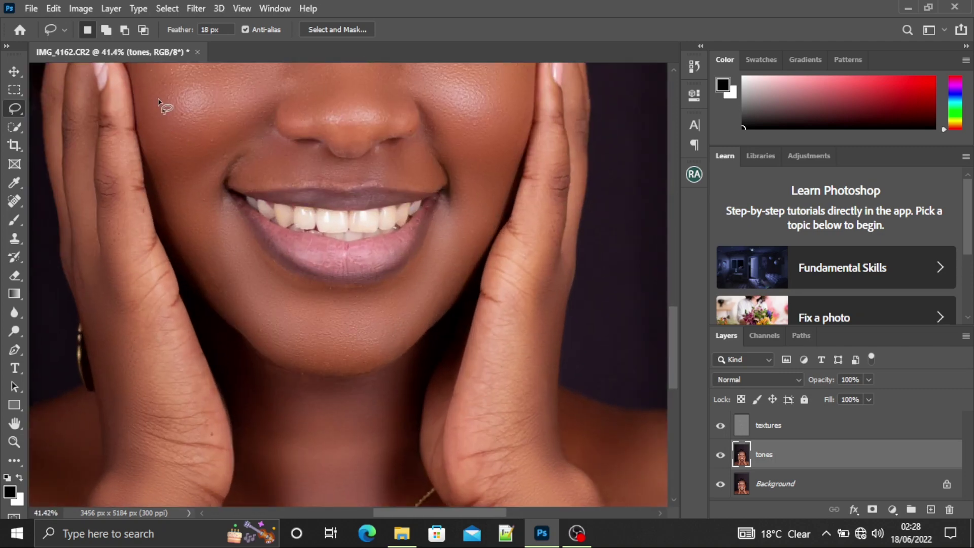
pyautogui.scroll(1, 237, 333)
pyautogui.scroll(-3, 335, 365)
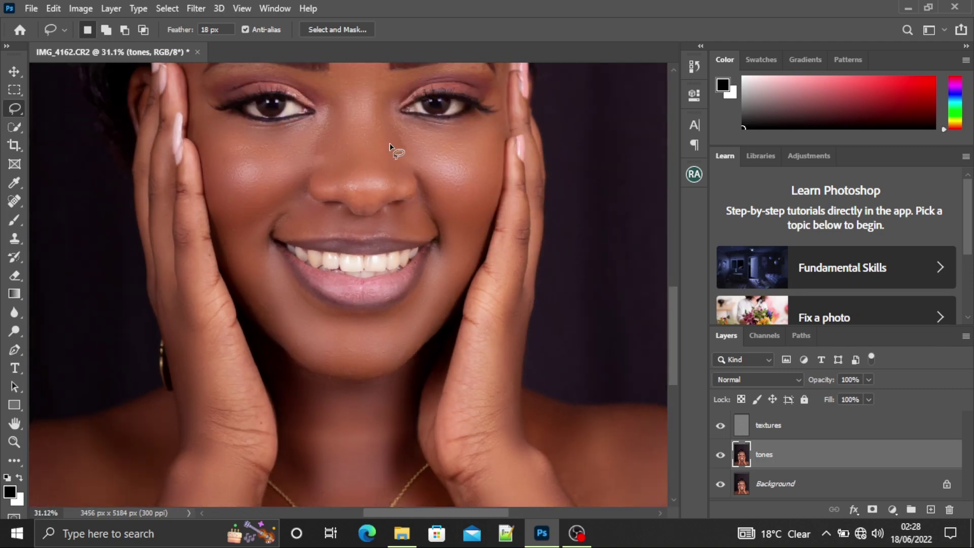
pyautogui.scroll(3, 395, 152)
pyautogui.scroll(2, 463, 226)
pyautogui.scroll(-3, 522, 282)
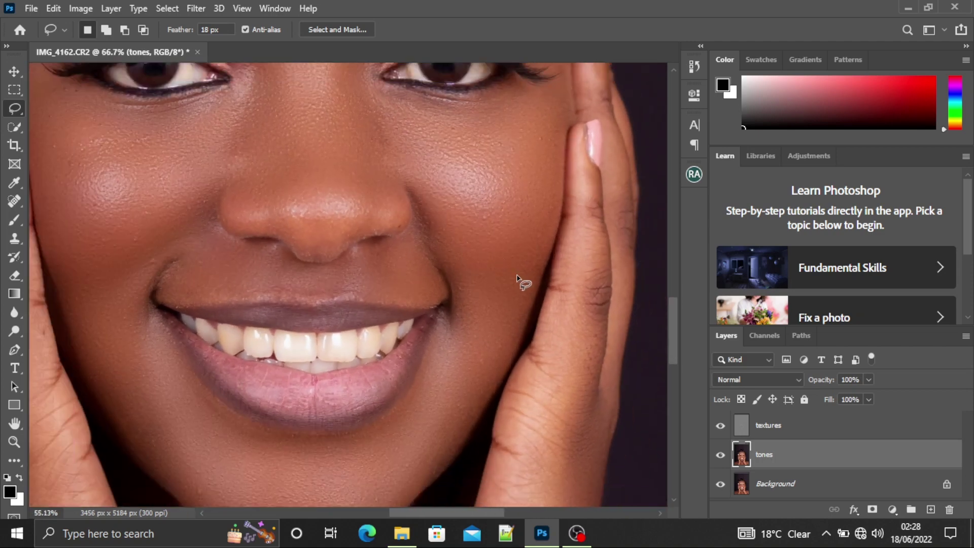
pyautogui.scroll(3, 257, 243)
pyautogui.scroll(-4, 256, 244)
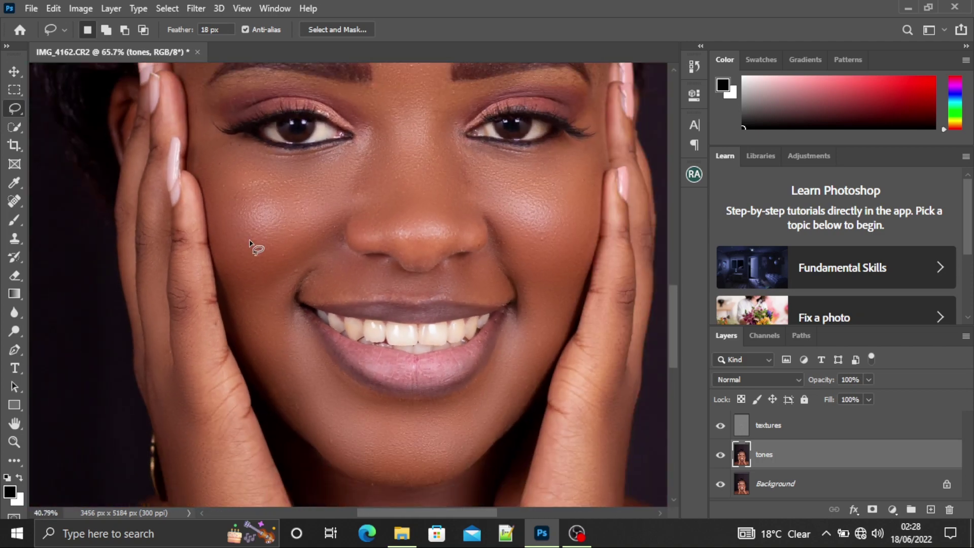
pyautogui.scroll(1, 284, 87)
pyautogui.scroll(3, 284, 91)
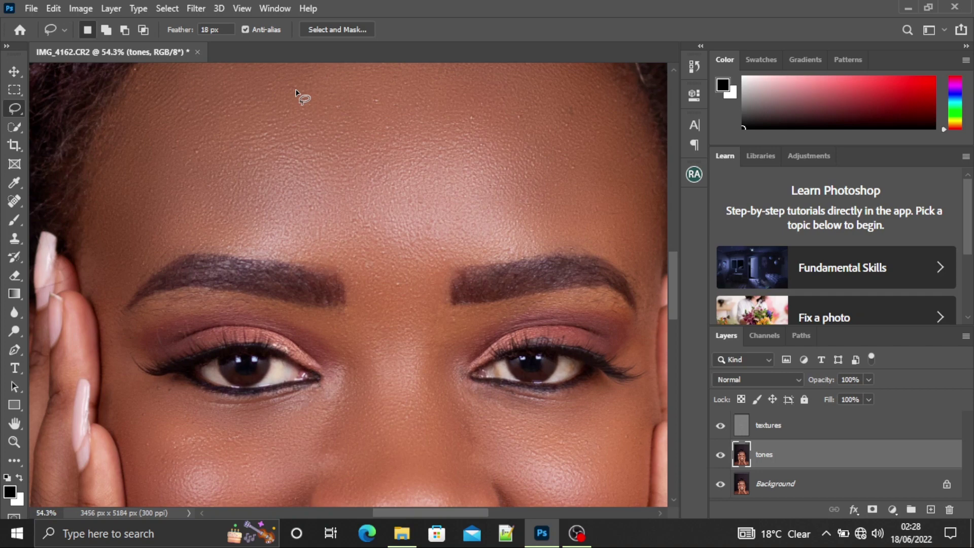
pyautogui.scroll(-2, 304, 142)
pyautogui.scroll(-2, 299, 139)
pyautogui.scroll(3, 337, 352)
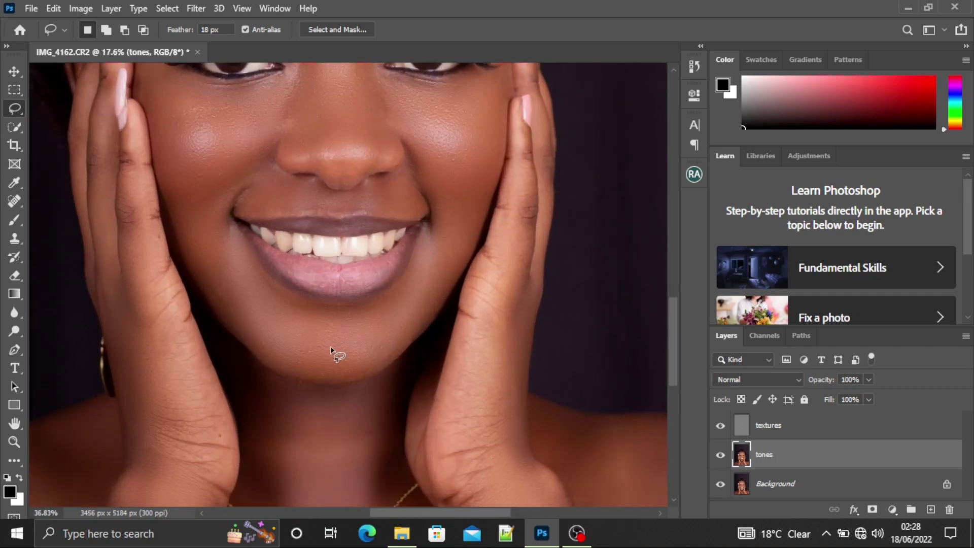
pyautogui.scroll(1, 241, 364)
pyautogui.scroll(1, 241, 362)
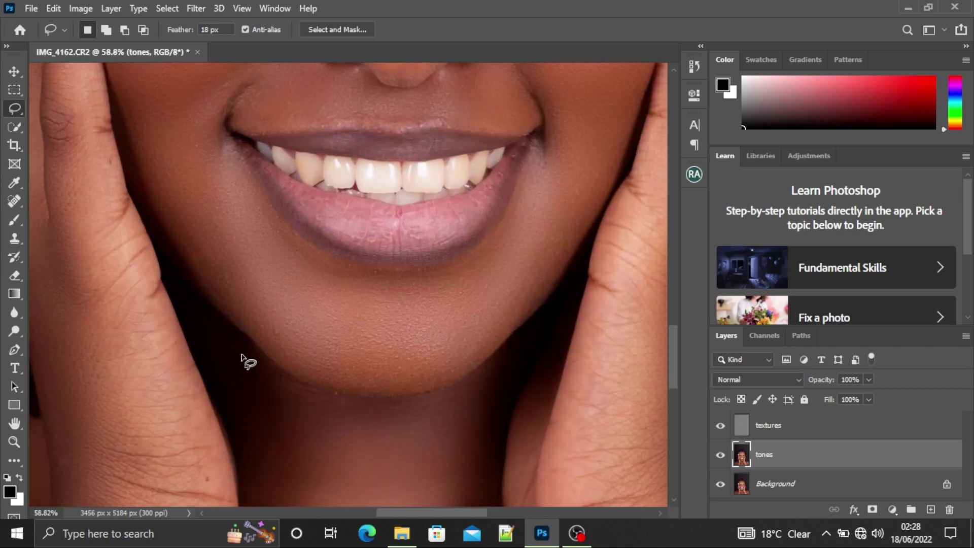
pyautogui.scroll(-2, 295, 412)
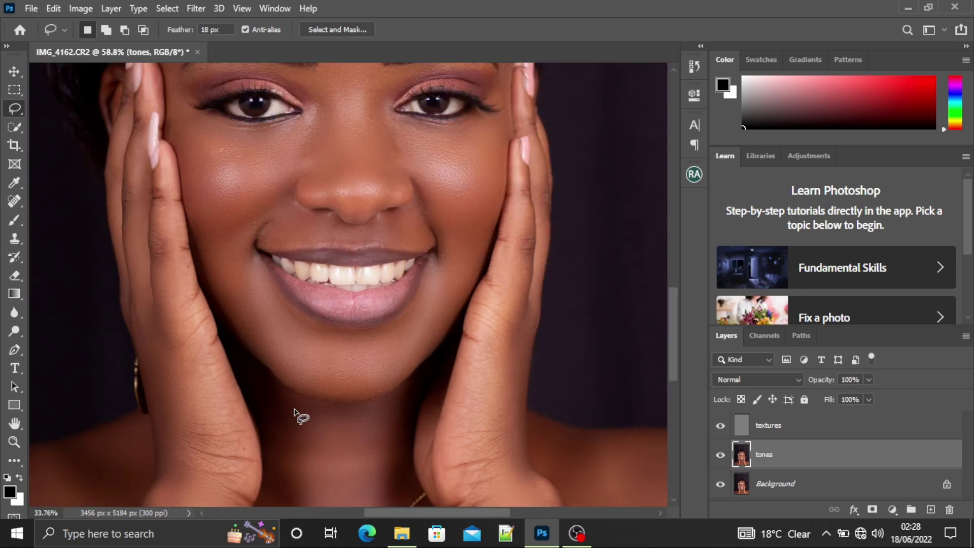
pyautogui.scroll(1, 337, 286)
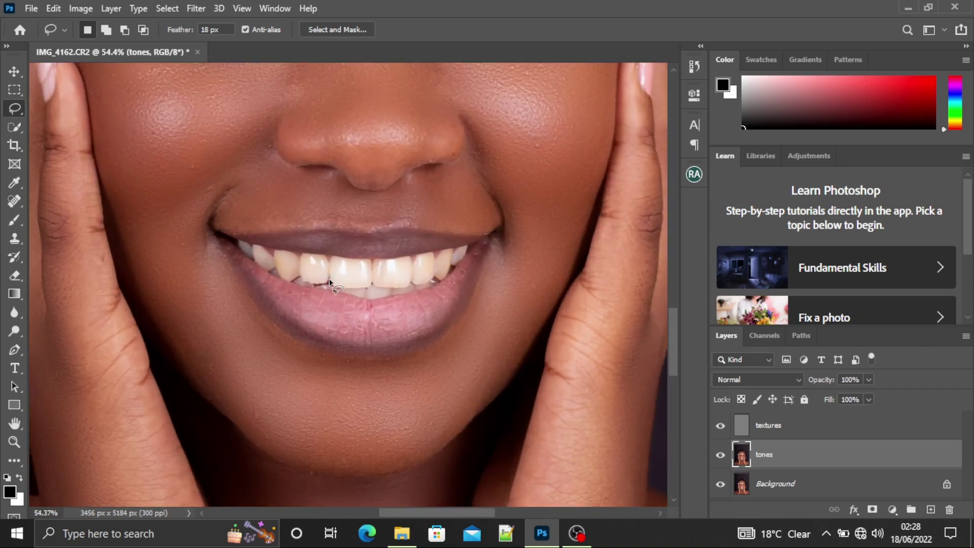
pyautogui.click(774, 429)
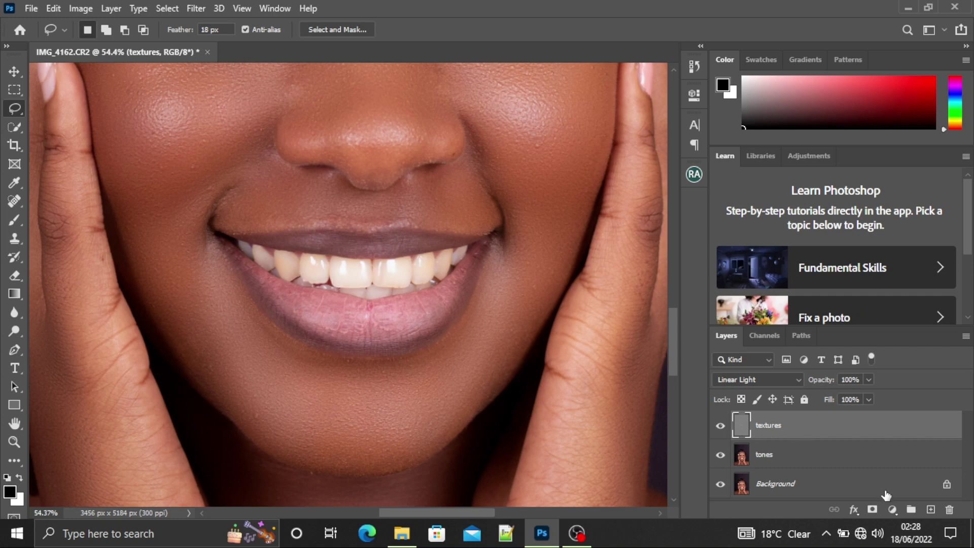
# - Add a Black & White adjustment layer above textures and invert its mask to black
pyautogui.click(892, 509)
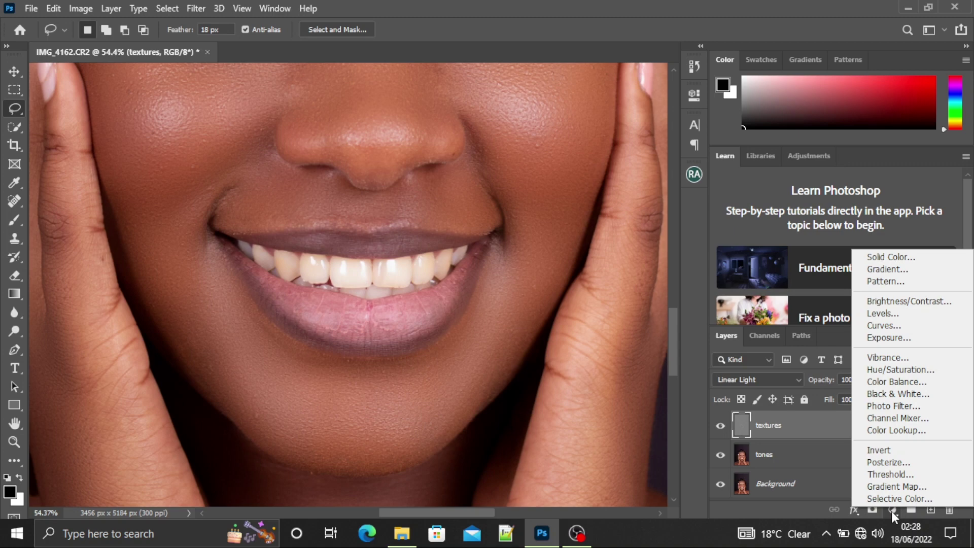
pyautogui.click(891, 510)
pyautogui.click(892, 511)
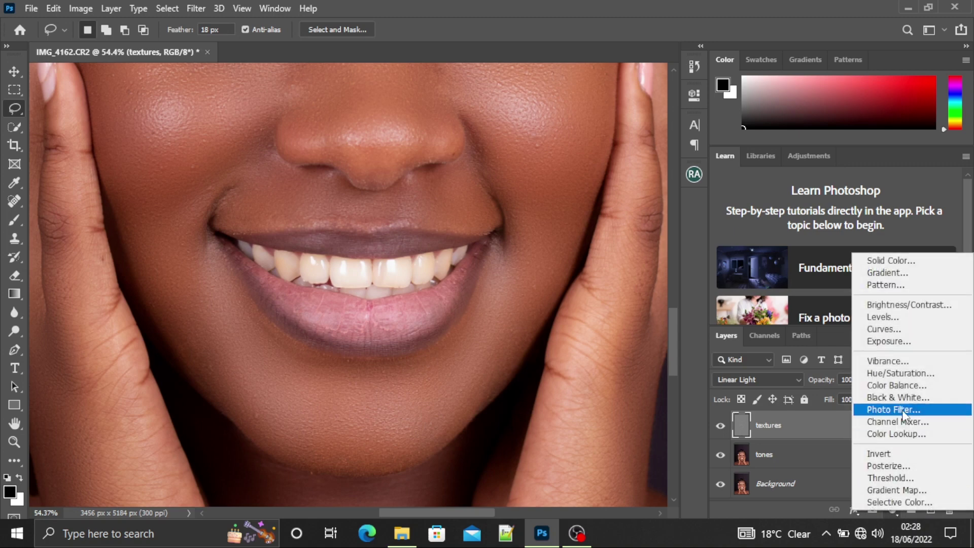
pyautogui.click(898, 395)
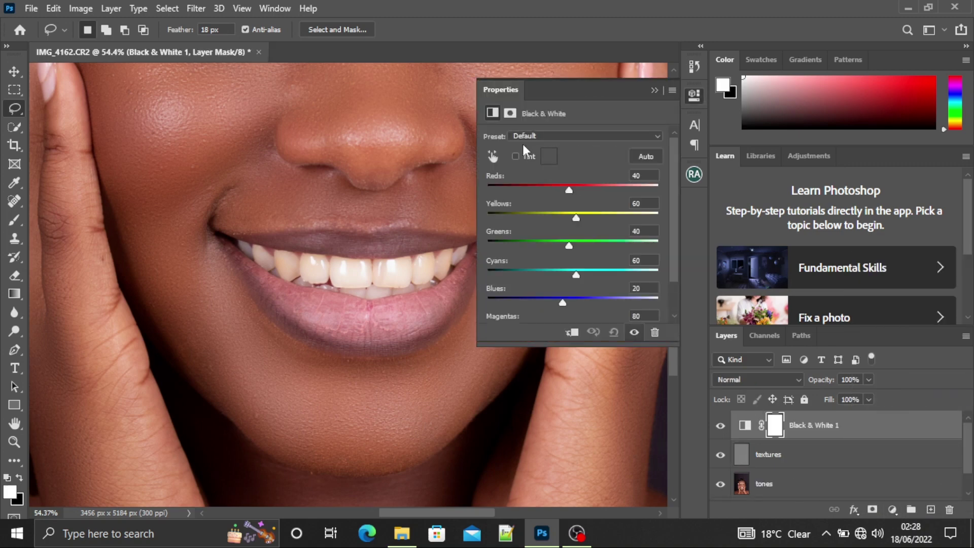
pyautogui.click(655, 91)
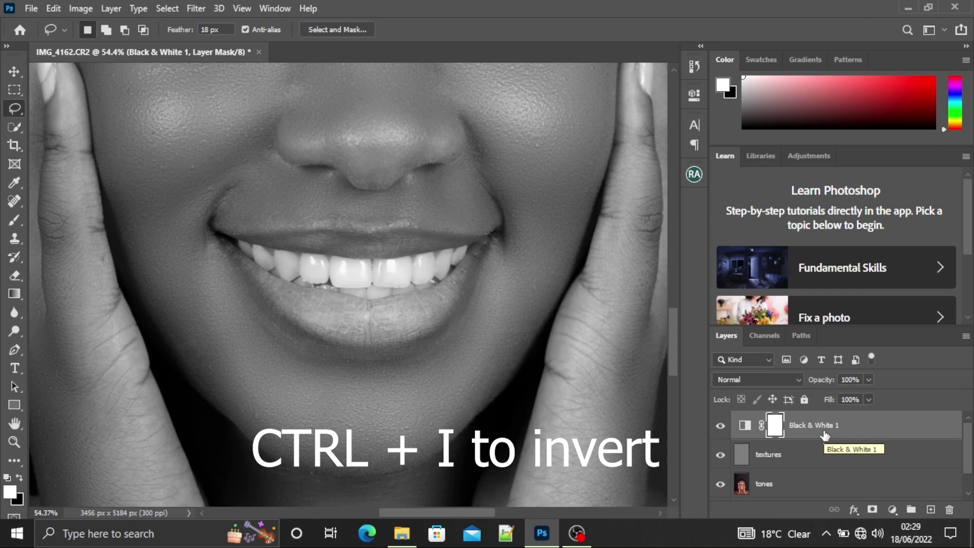
pyautogui.hotkey('ctrl', 'i')
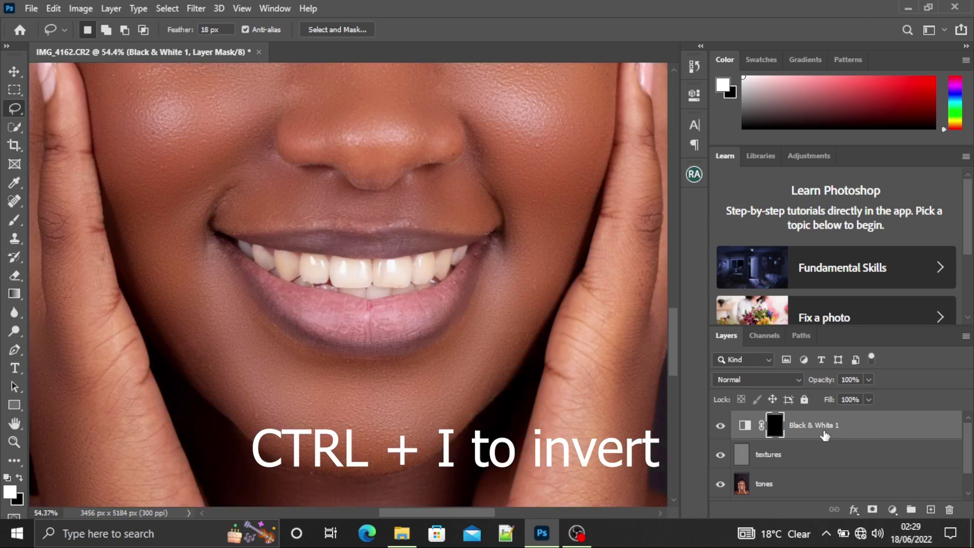
# - Choose the Brush tool with a soft 42 px brush
pyautogui.click(14, 220)
pyautogui.click(104, 29)
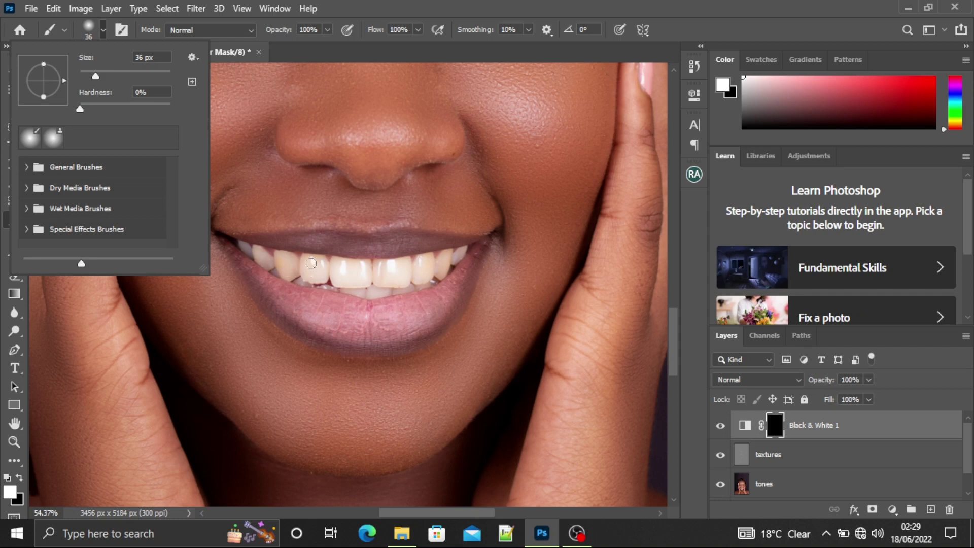
pyautogui.moveTo(99, 74); pyautogui.dragTo(103, 74)
pyautogui.click(416, 7)
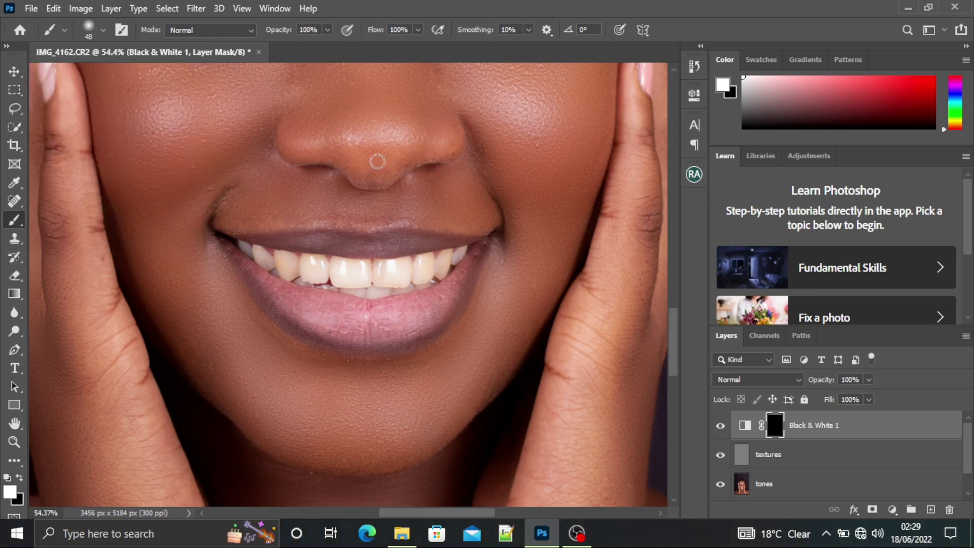
pyautogui.scroll(2, 309, 263)
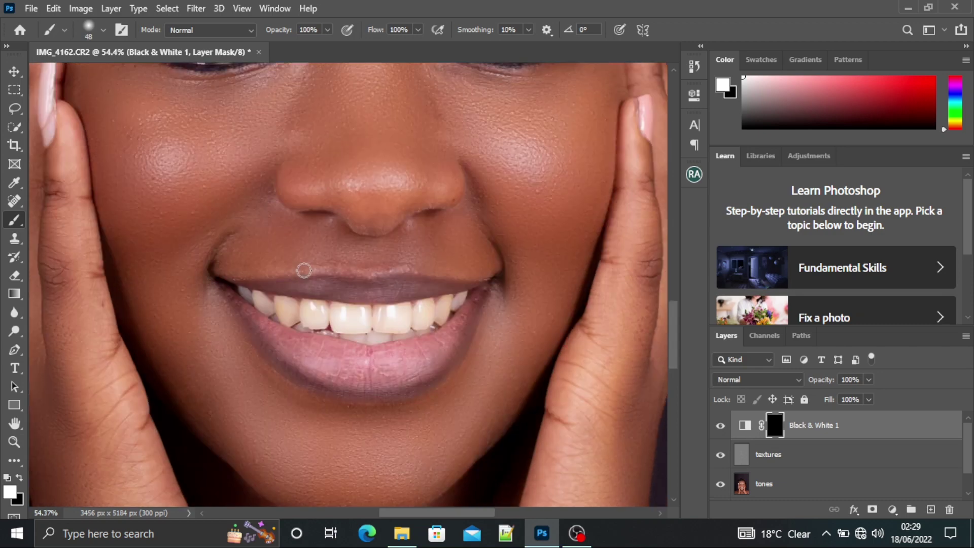
pyautogui.scroll(1, 289, 395)
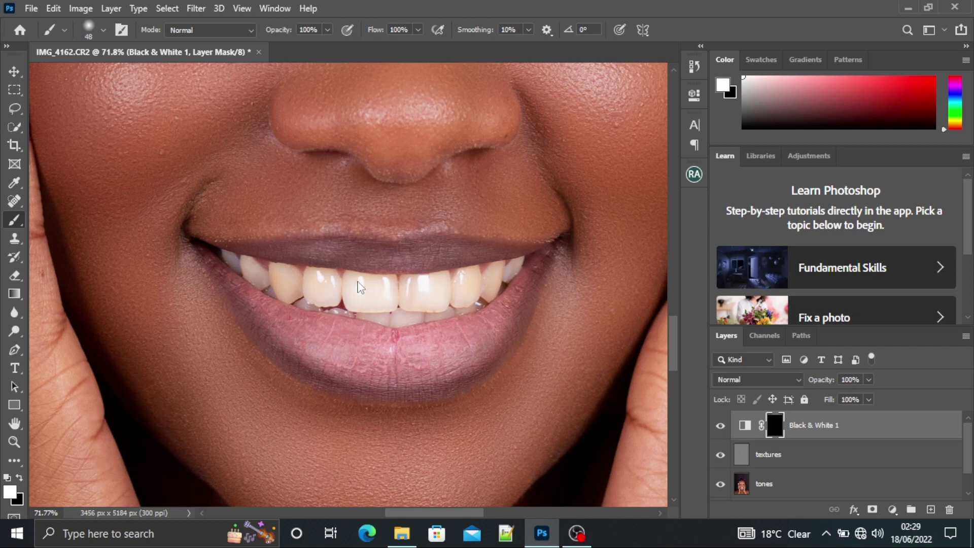
# - Set the foreground to white and paint the mask over the front, lower and back teeth
pyautogui.press('i')
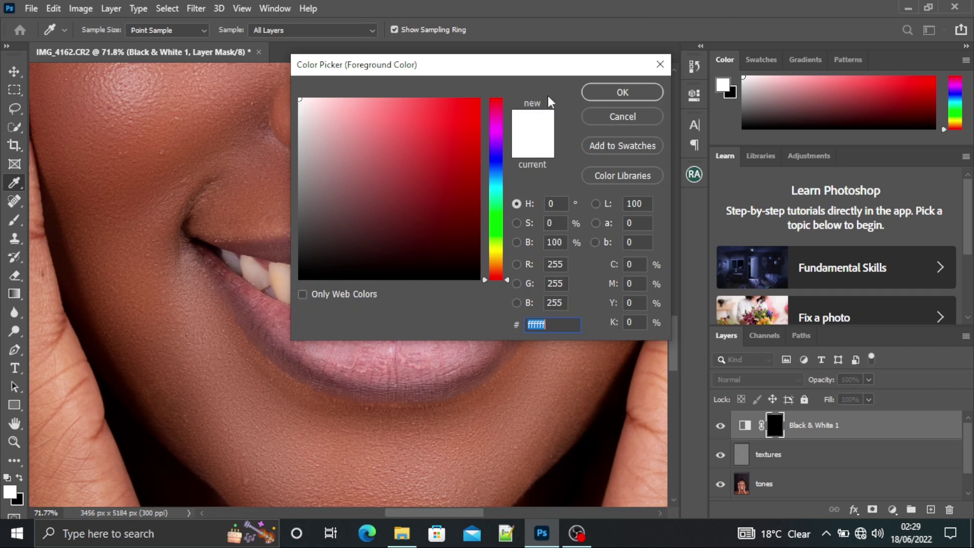
pyautogui.click(622, 91)
pyautogui.press('b')
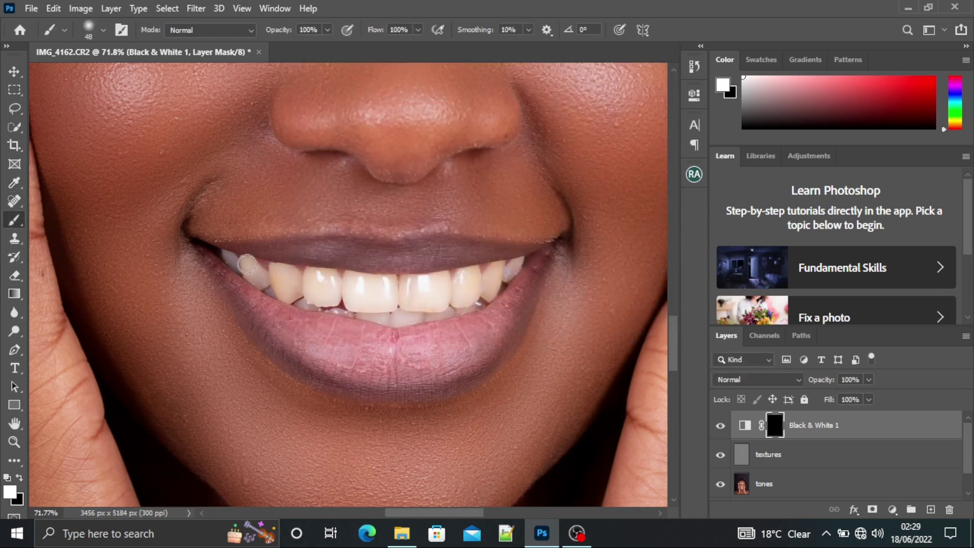
pyautogui.moveTo(246, 265); pyautogui.dragTo(265, 280)
pyautogui.moveTo(373, 315)
pyautogui.mouseDown()
pyautogui.moveTo(303, 299)
pyautogui.moveTo(347, 309)
pyautogui.mouseUp()
pyautogui.moveTo(513, 273)
pyautogui.mouseDown()
pyautogui.moveTo(516, 266)
pyautogui.moveTo(494, 274)
pyautogui.mouseUp()
# - Paint white on the Black & White 1 mask over the sclera of the viewer's right eye
pyautogui.scroll(-3, 454, 437)
pyautogui.scroll(3, 338, 100)
pyautogui.scroll(-3, 285, 146)
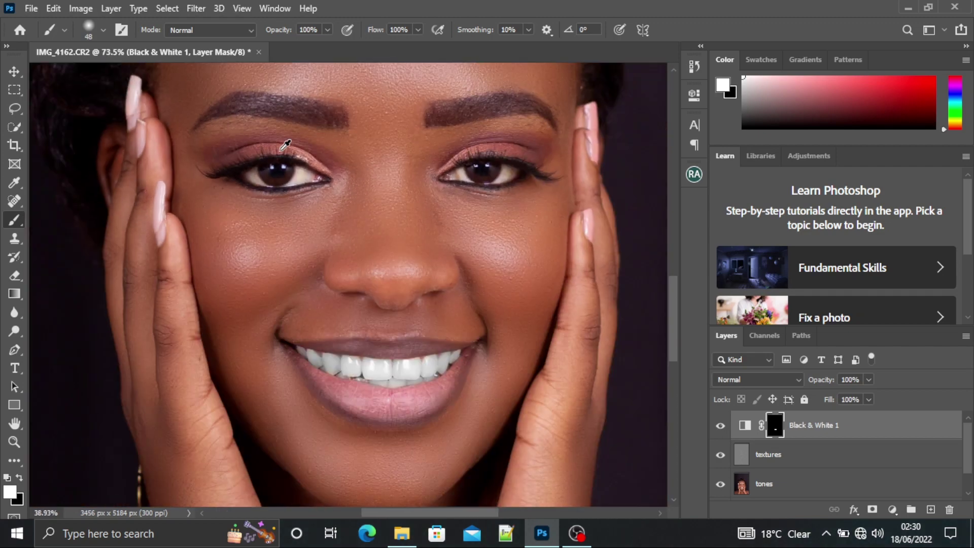
pyautogui.scroll(4, 276, 183)
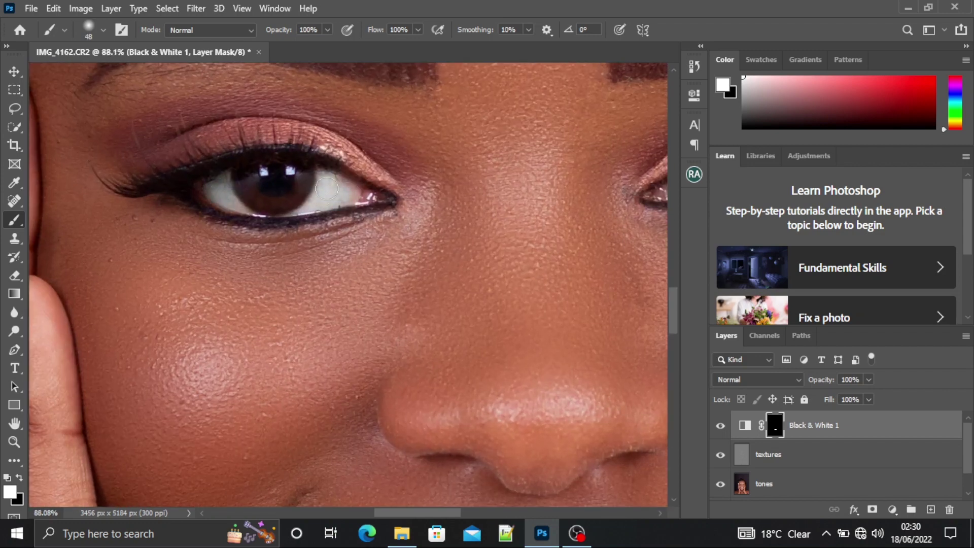
pyautogui.scroll(-3, 326, 189)
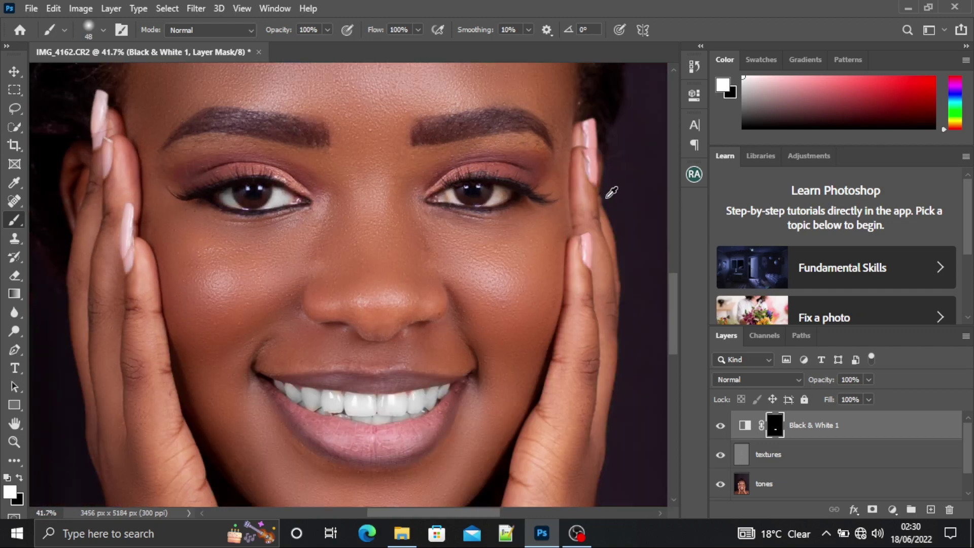
pyautogui.scroll(2, 499, 189)
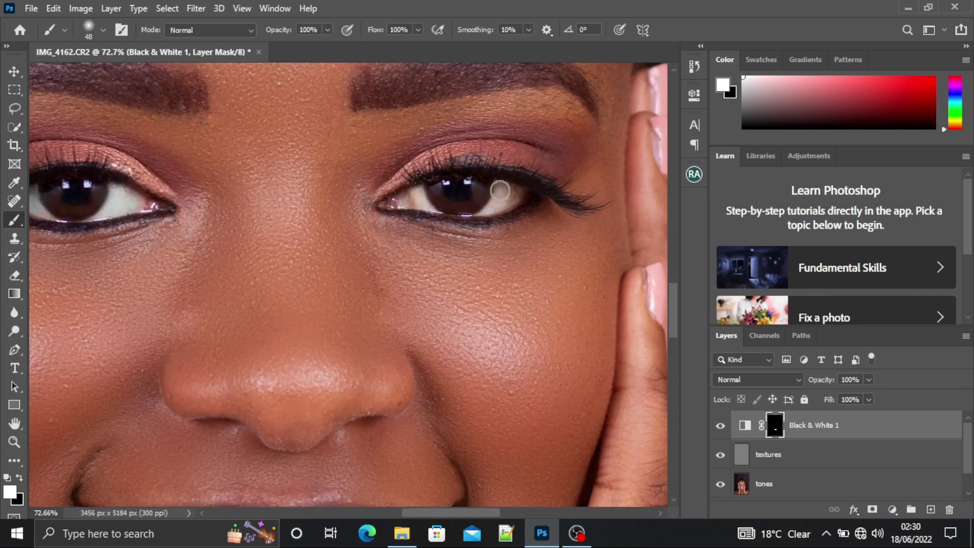
pyautogui.moveTo(499, 190)
pyautogui.mouseDown()
pyautogui.moveTo(502, 180)
pyautogui.moveTo(492, 207)
pyautogui.moveTo(524, 187)
pyautogui.moveTo(445, 203)
pyautogui.moveTo(419, 194)
pyautogui.moveTo(420, 212)
pyautogui.mouseUp()
pyautogui.scroll(-5, 417, 234)
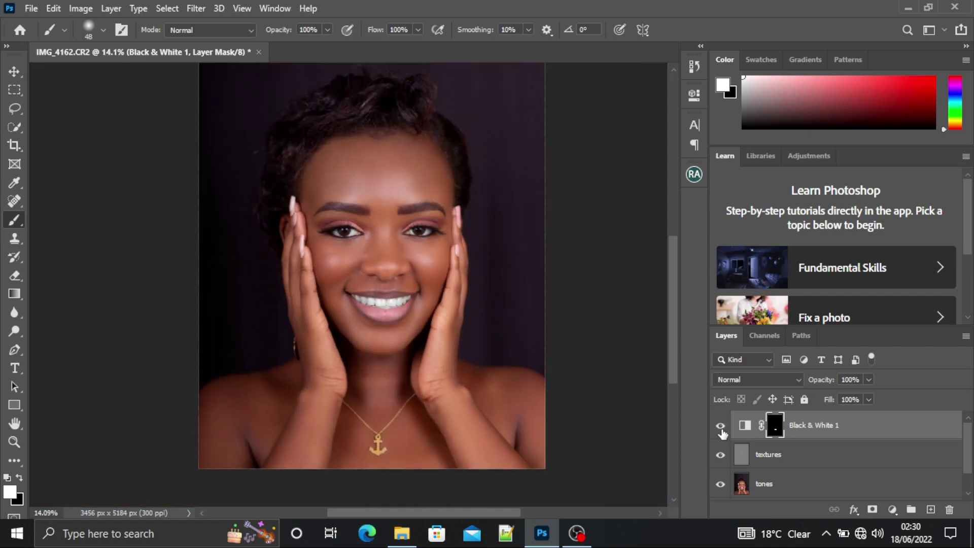
pyautogui.scroll(2, 433, 239)
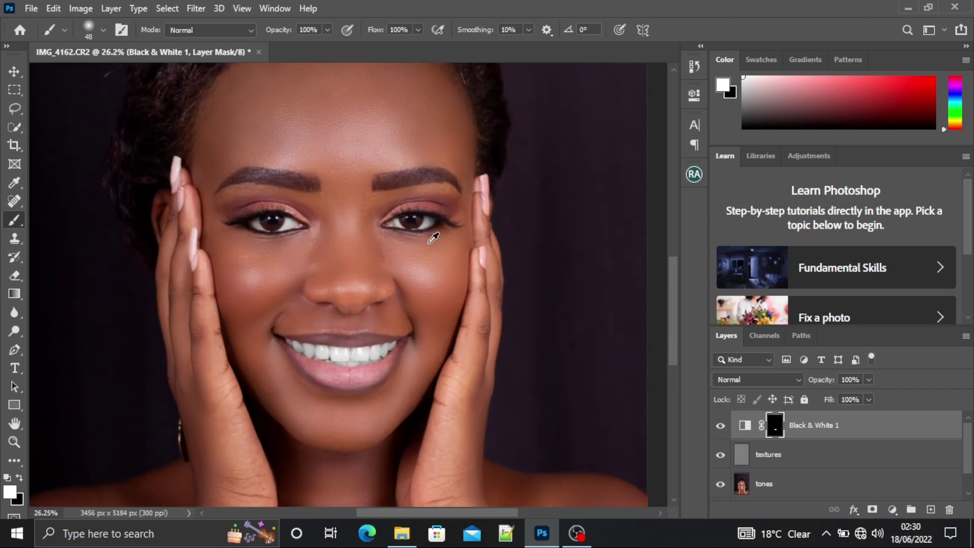
pyautogui.click(720, 427)
pyautogui.scroll(-3, 346, 361)
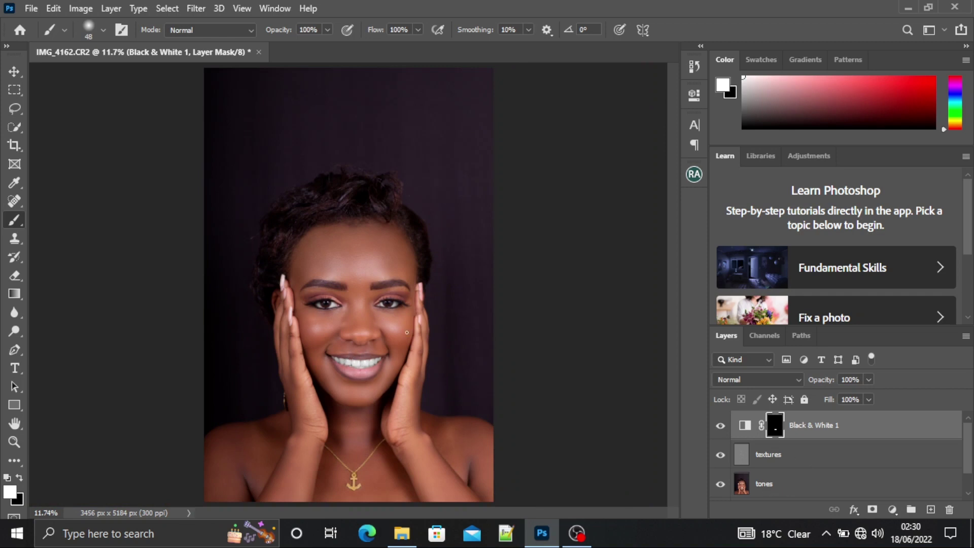
pyautogui.scroll(3, 384, 367)
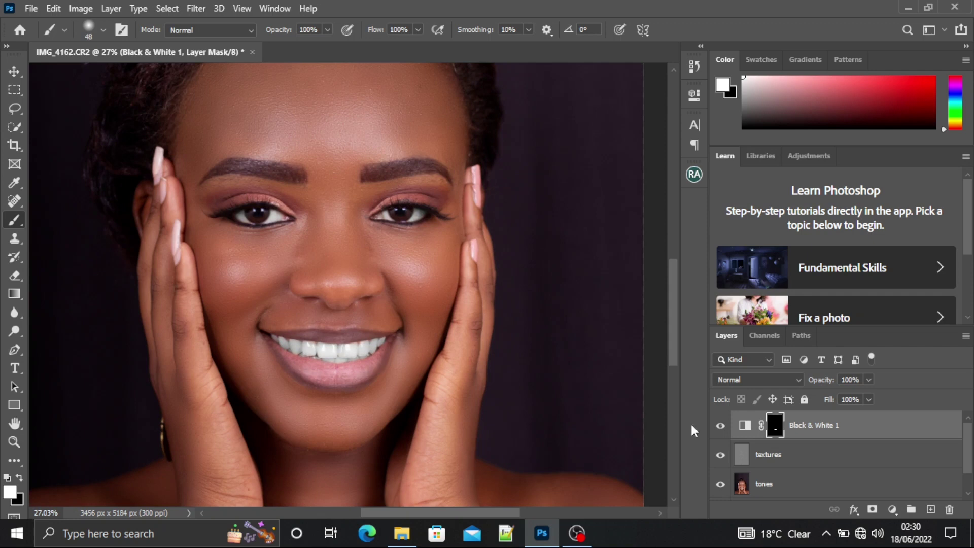
# - Put the textures and tones layers into a new group, keeping the name Group 1
pyautogui.click(791, 464)
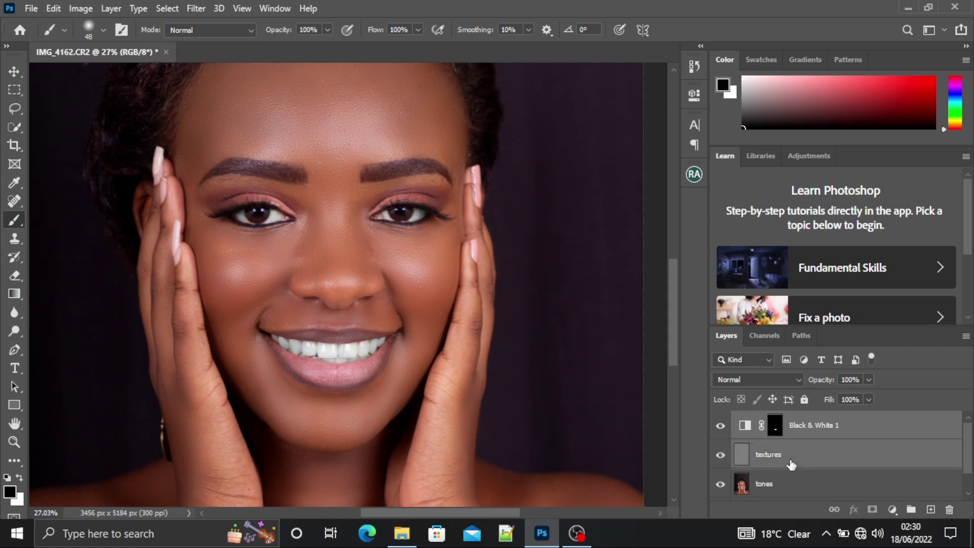
pyautogui.keyDown('shift'); pyautogui.click(795, 483); pyautogui.keyUp('shift')
pyautogui.scroll(-1, 821, 449)
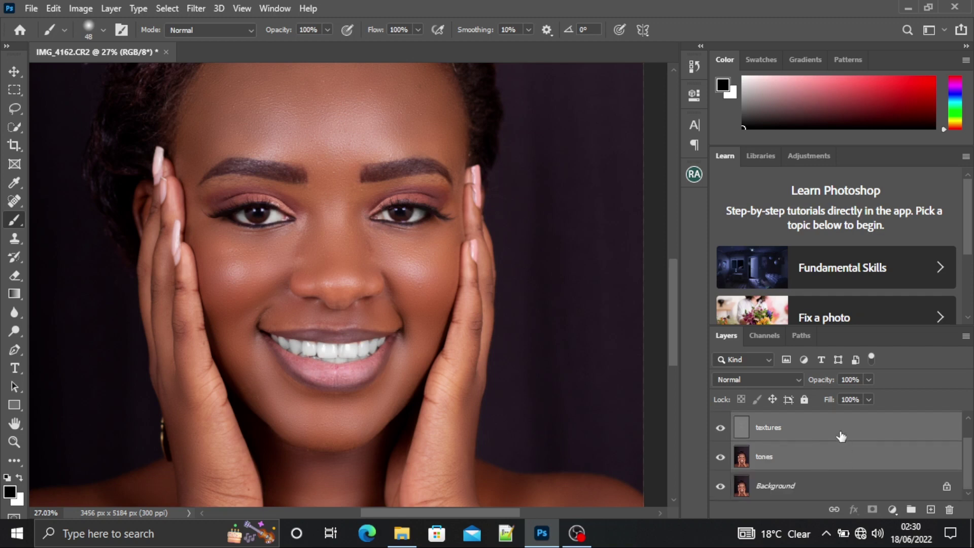
pyautogui.moveTo(832, 430); pyautogui.dragTo(911, 508)
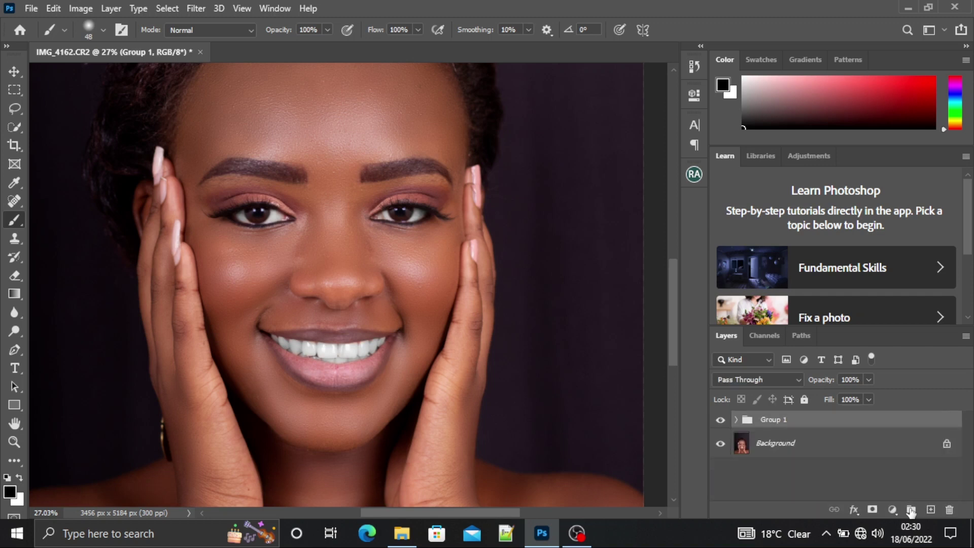
pyautogui.doubleClick(771, 420)
pyautogui.click(875, 428)
# - Duplicate Group 1 as 'sharpening' and merge that group into a single layer
pyautogui.rightClick(789, 418)
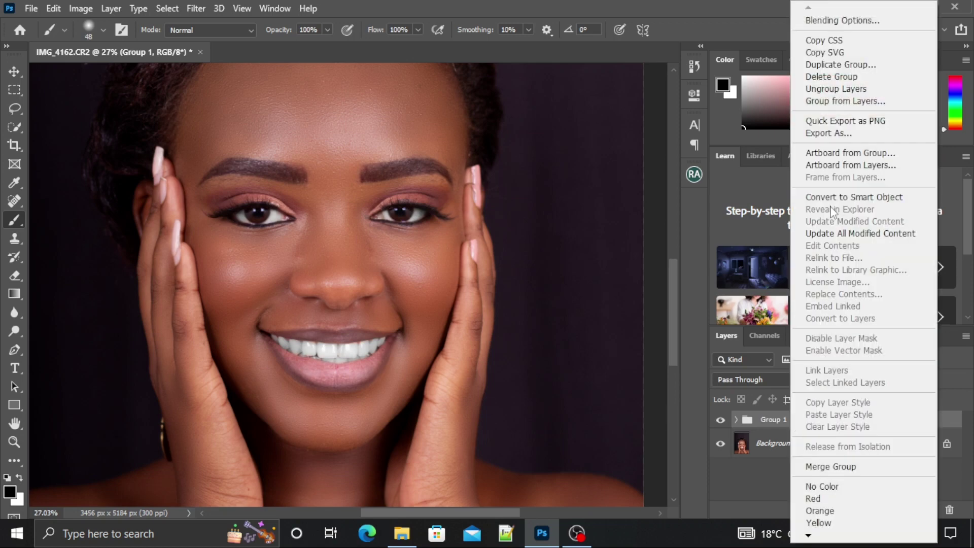
pyautogui.click(852, 65)
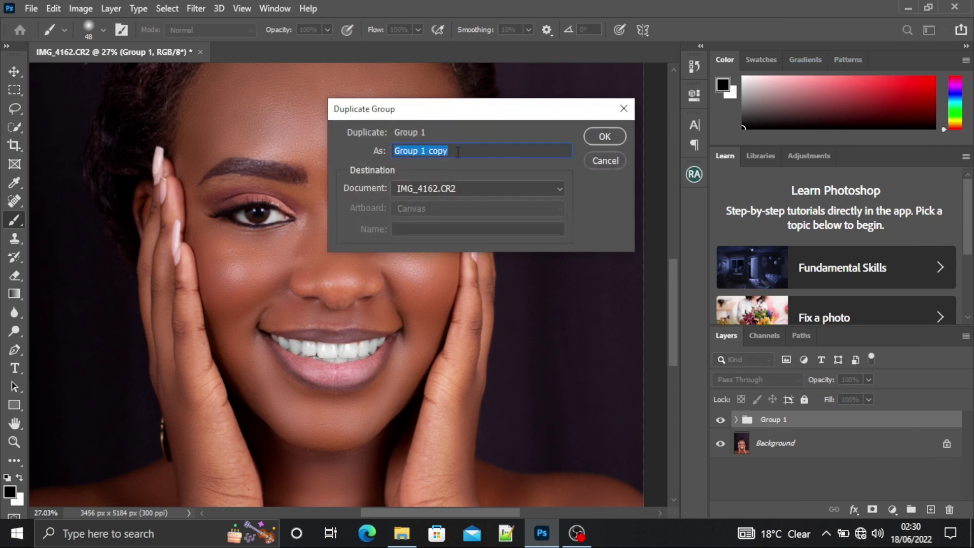
pyautogui.write('sharpening')
pyautogui.click(604, 136)
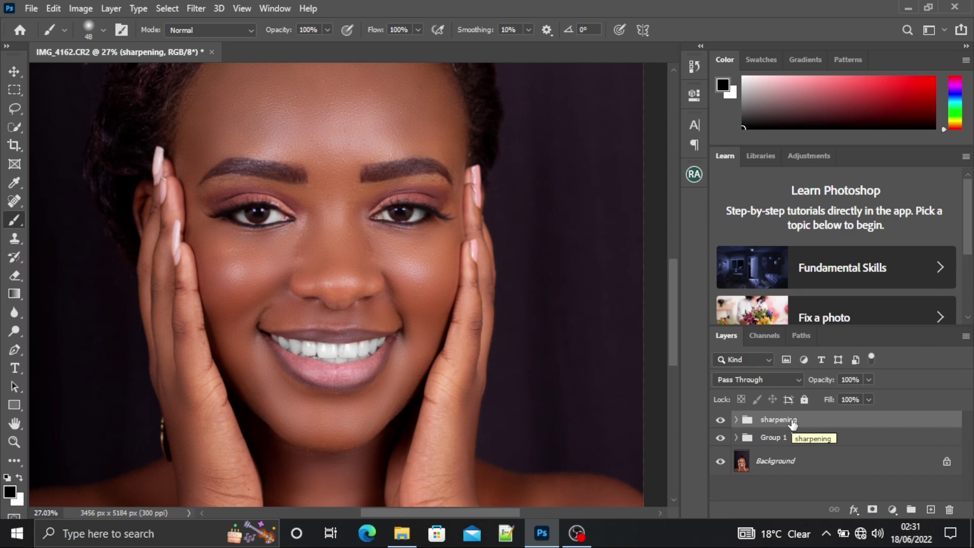
pyautogui.click(111, 8)
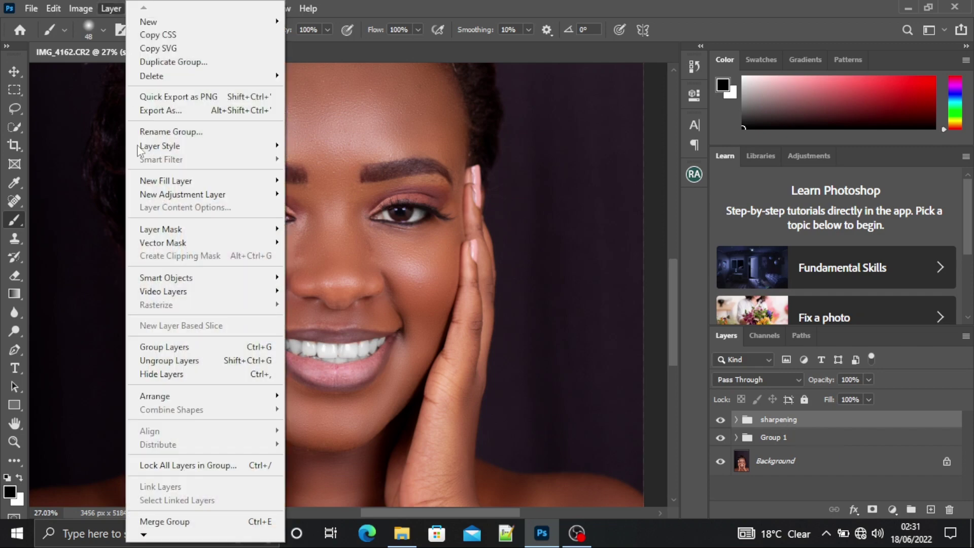
pyautogui.click(173, 522)
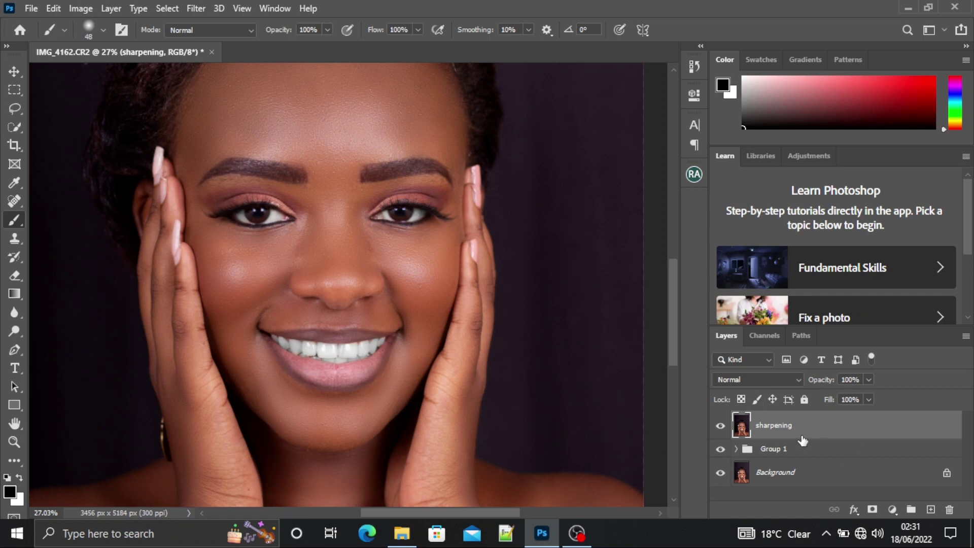
# - Apply High Pass to the sharpening layer, previewing 41.5 then settling on a 2.4-pixel radius
pyautogui.click(196, 9)
pyautogui.moveTo(236, 294)
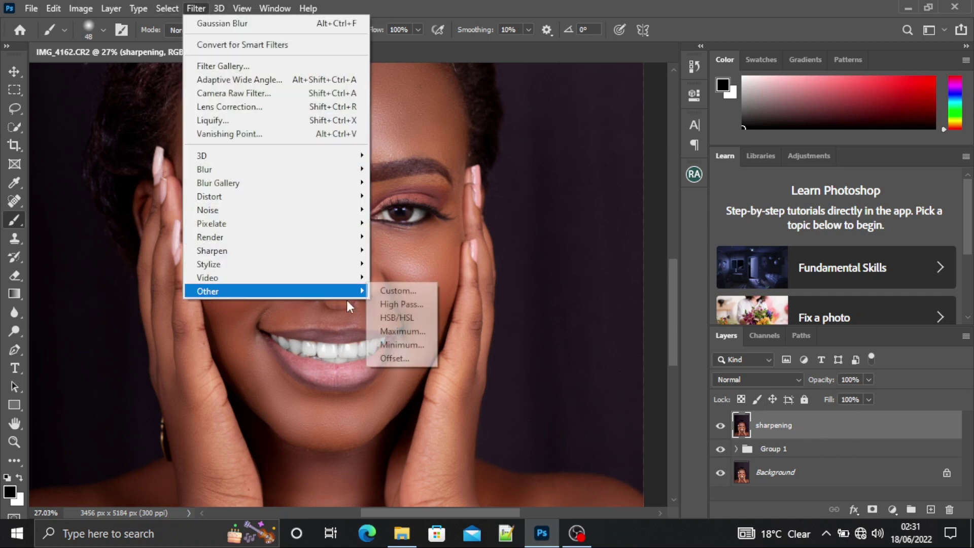
pyautogui.click(400, 305)
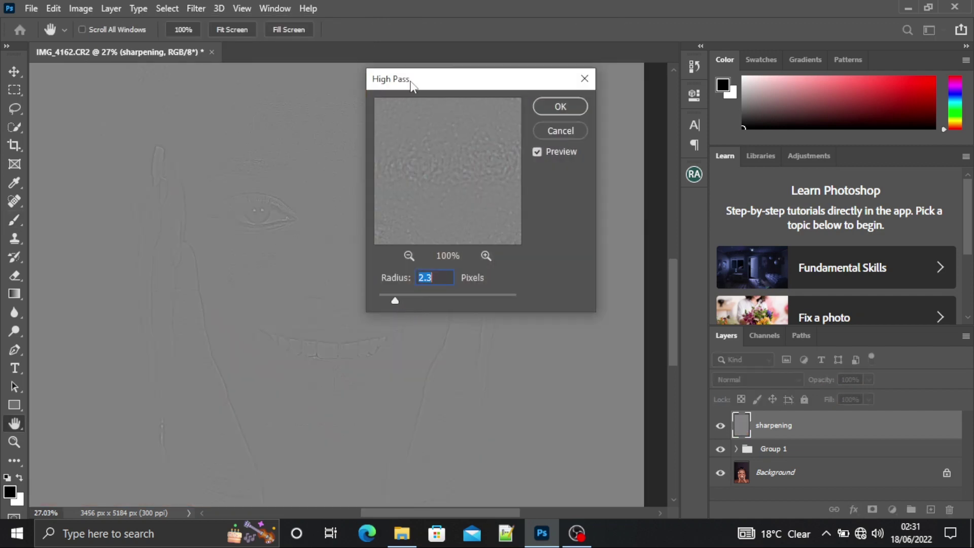
pyautogui.moveTo(471, 81); pyautogui.dragTo(643, 75)
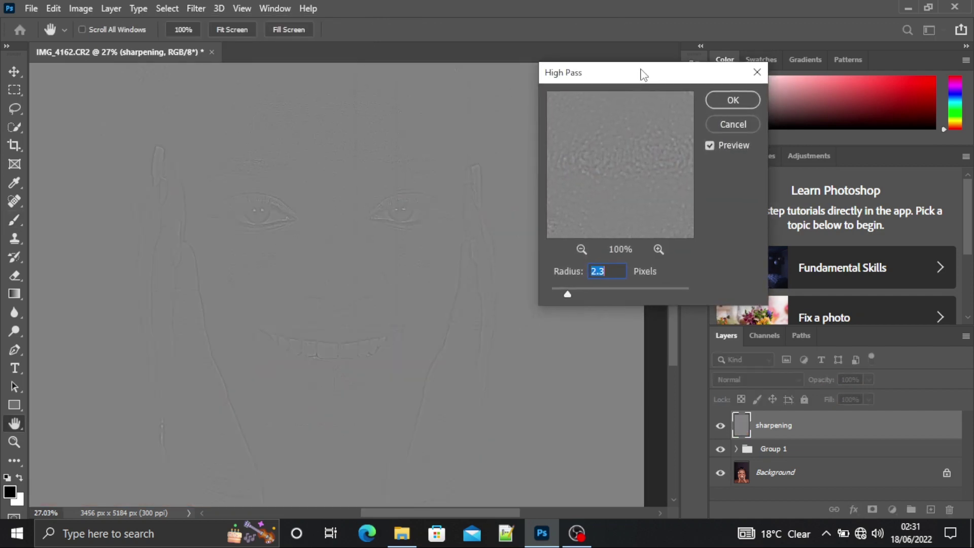
pyautogui.click(599, 290)
pyautogui.moveTo(599, 289); pyautogui.dragTo(622, 287)
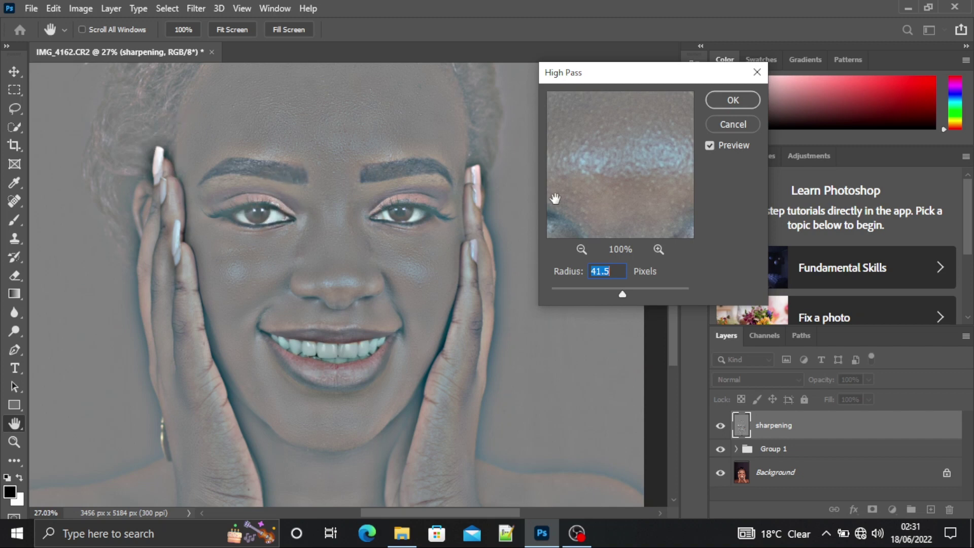
pyautogui.click(574, 288)
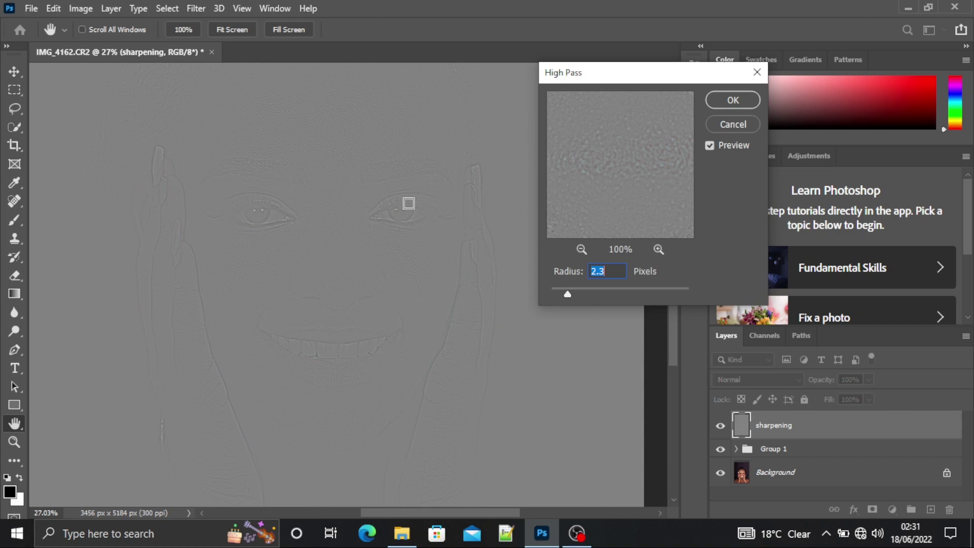
pyautogui.moveTo(563, 293); pyautogui.dragTo(569, 291)
pyautogui.click(732, 101)
# - Set the sharpening layer to Overlay blend mode, trying 43% opacity before returning to 100%
pyautogui.press('b')
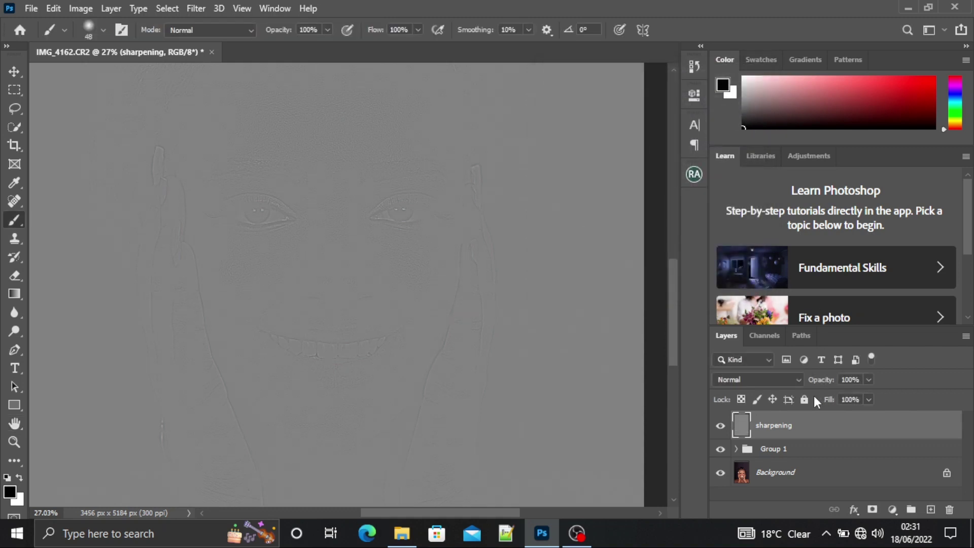
pyautogui.click(770, 379)
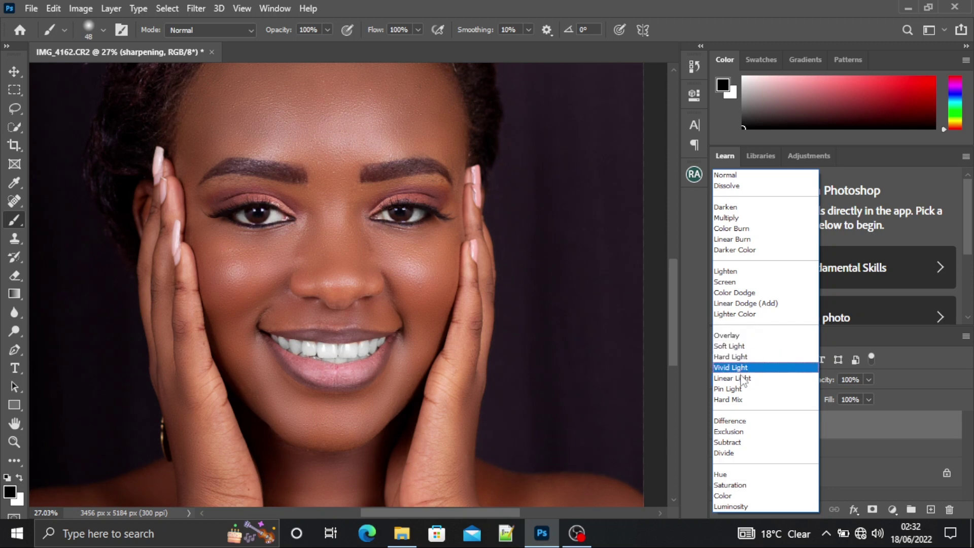
pyautogui.click(738, 335)
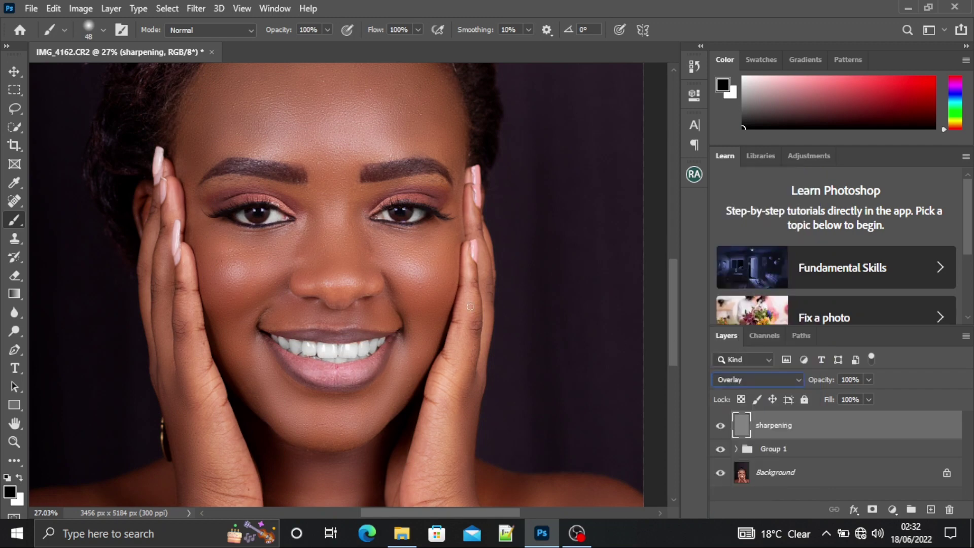
pyautogui.click(868, 379)
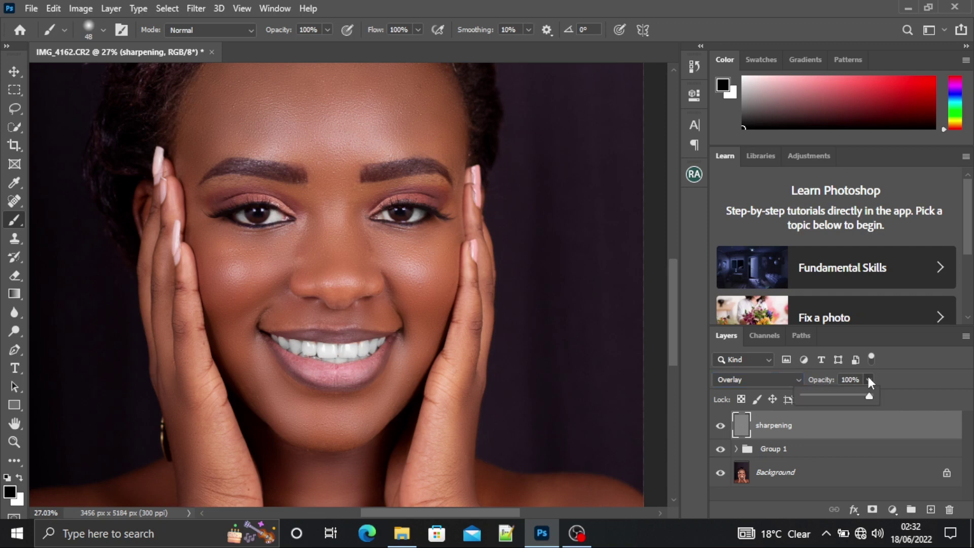
pyautogui.click(832, 396)
pyautogui.click(870, 394)
# - Toggle sharpening's visibility, move it into Group 1, then toggle Group 1 for a before/after comparison
pyautogui.click(856, 425)
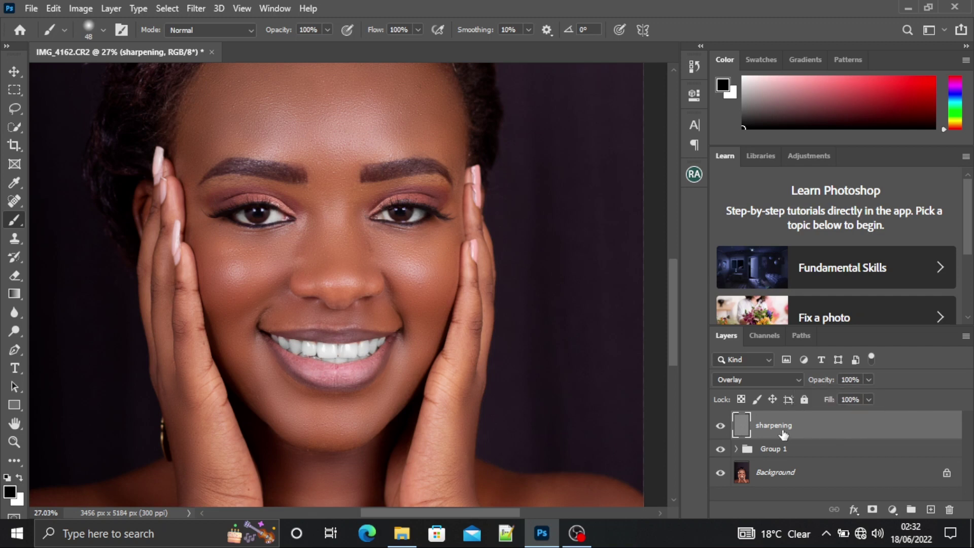
pyautogui.click(720, 426)
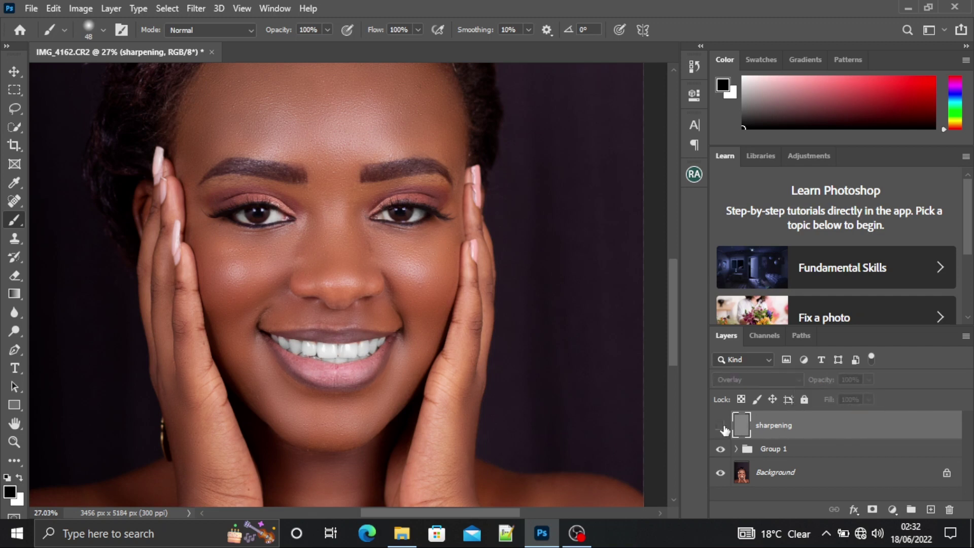
pyautogui.click(721, 426)
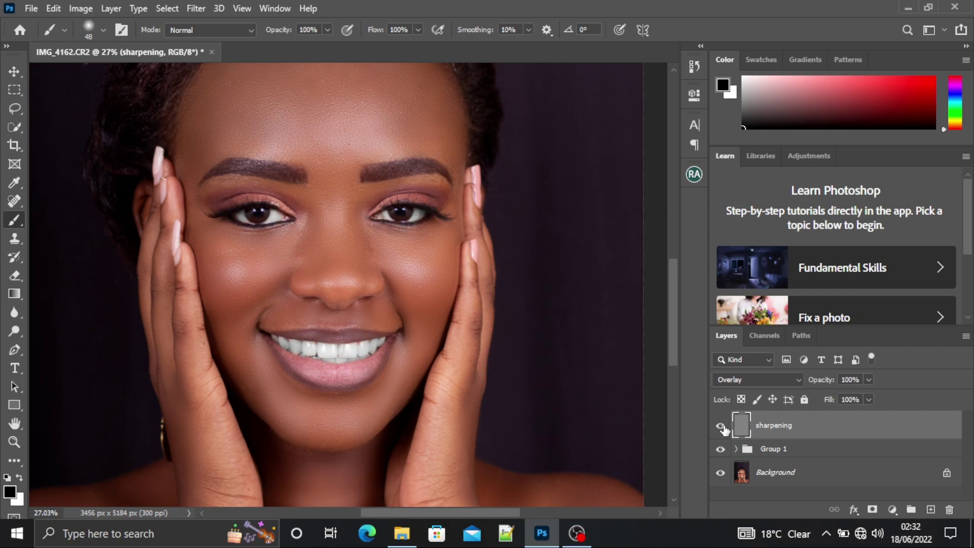
pyautogui.moveTo(786, 430); pyautogui.dragTo(793, 450)
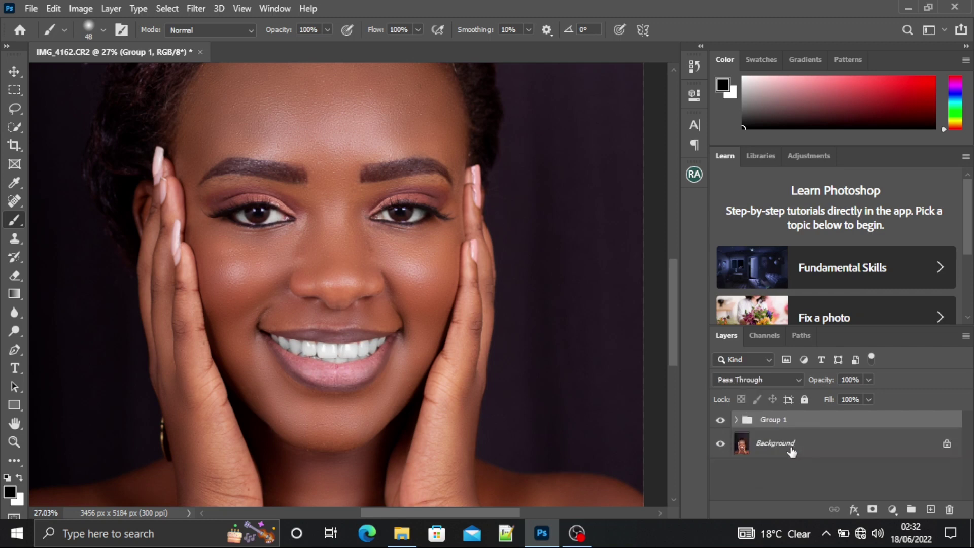
pyautogui.click(721, 422)
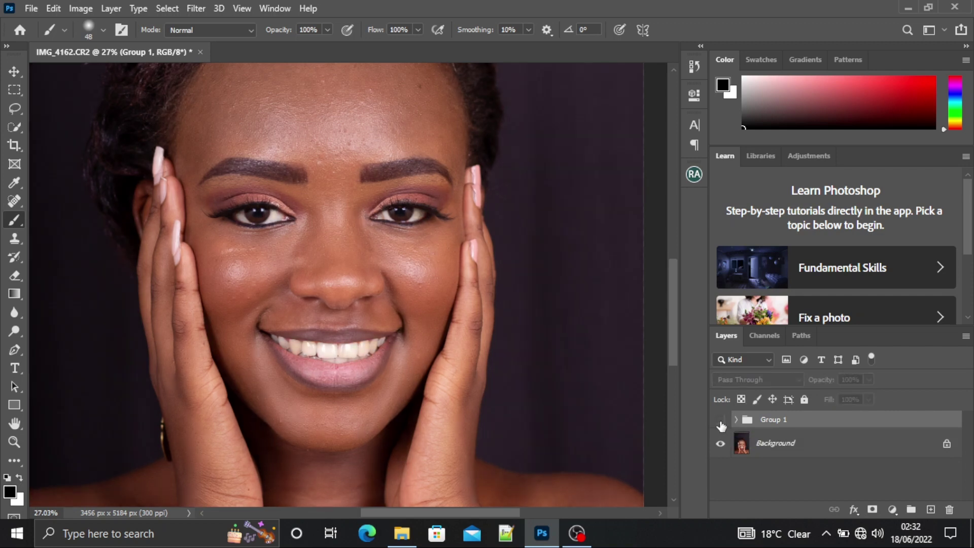
pyautogui.click(720, 419)
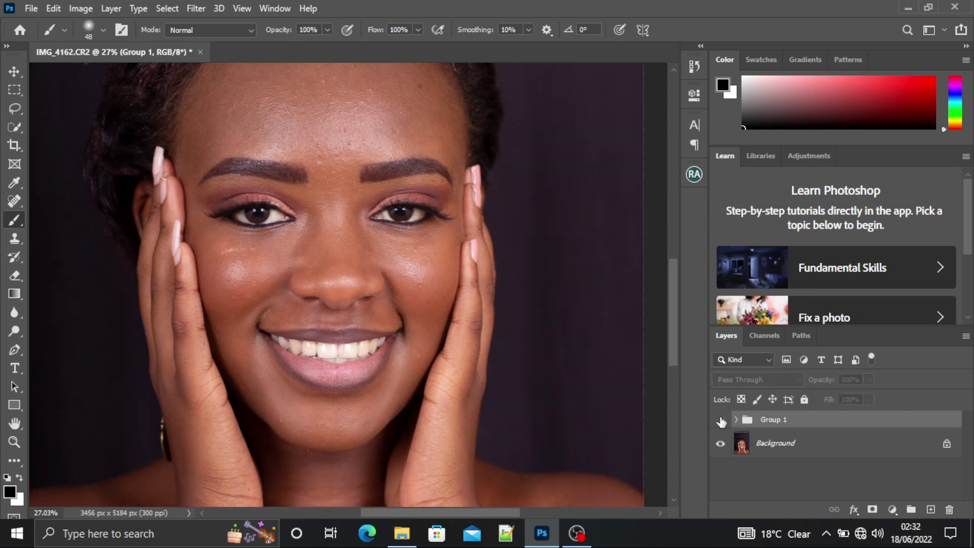